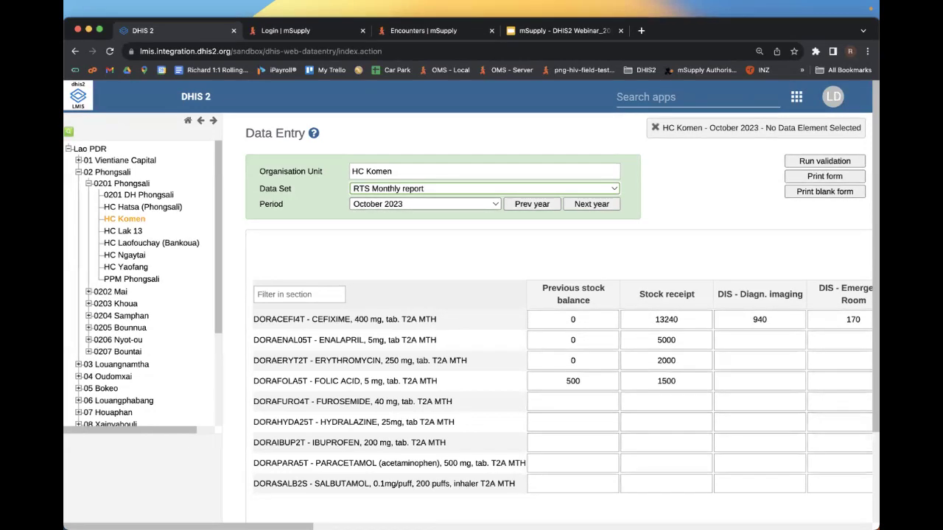
- Scan HC Komen's October 2023 distribution figures, including totals like 7360, then bring mSupply forward
{"action": "scroll", "coordinate": [546, 332], "scroll_direction": "down", "scroll_amount": 3}
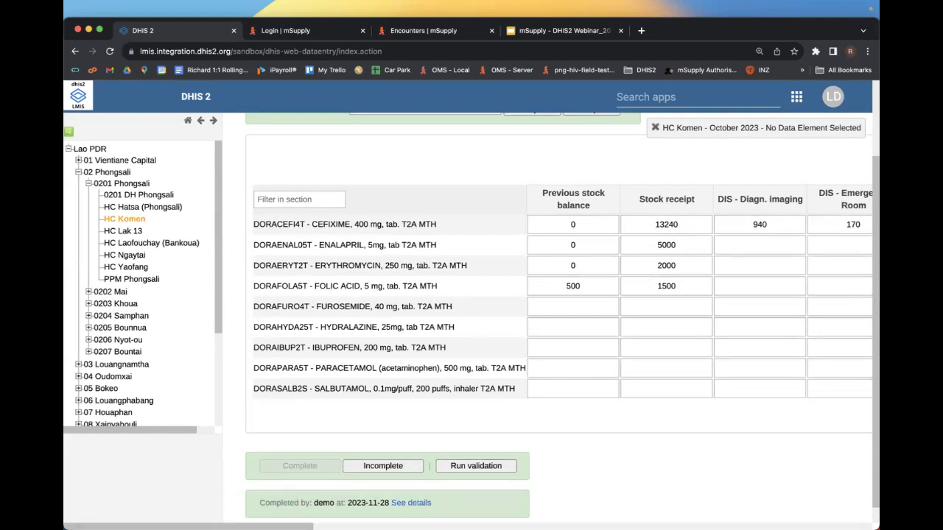
{"action": "scroll", "coordinate": [546, 306], "scroll_direction": "right", "scroll_amount": 15}
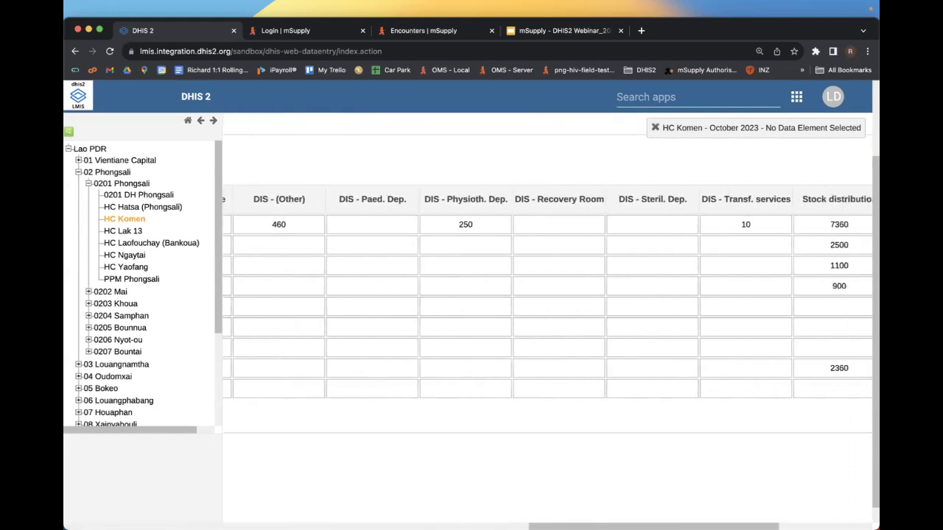
{"action": "scroll", "coordinate": [545, 305], "scroll_direction": "right", "scroll_amount": 5}
{"action": "scroll", "coordinate": [545, 305], "scroll_direction": "left", "scroll_amount": 15}
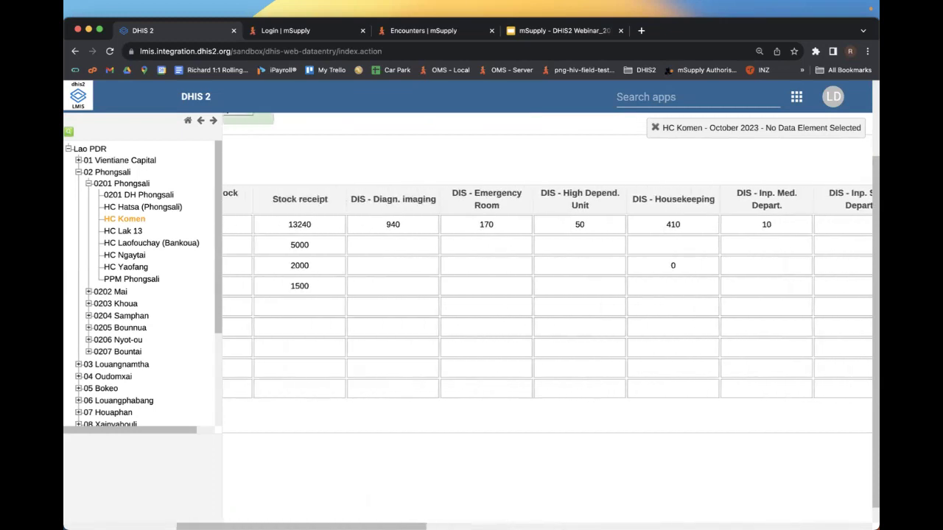
{"action": "scroll", "coordinate": [545, 306], "scroll_direction": "left", "scroll_amount": 8}
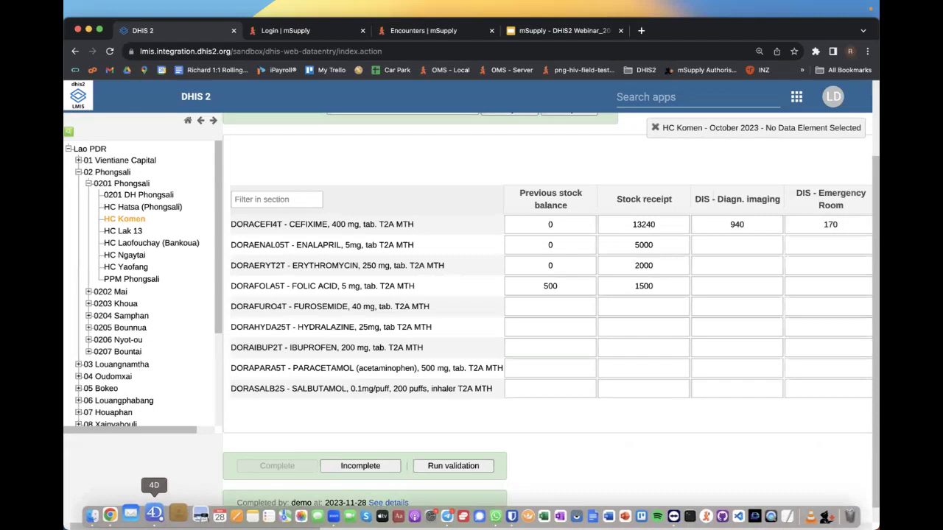
{"action": "left_click", "coordinate": [168, 520]}
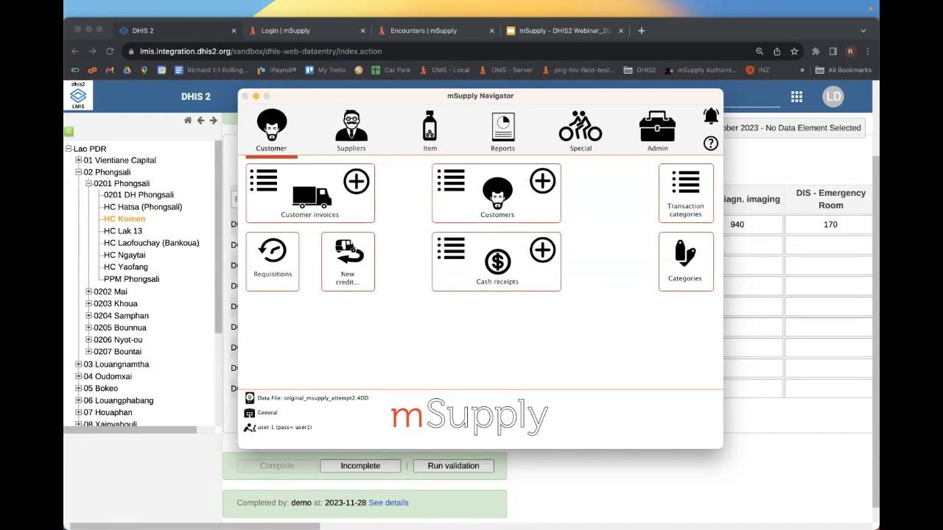
- Browse the Navigator's Suppliers, Item, Reports and Customer sections, then show the Special menu
{"action": "left_click", "coordinate": [350, 129]}
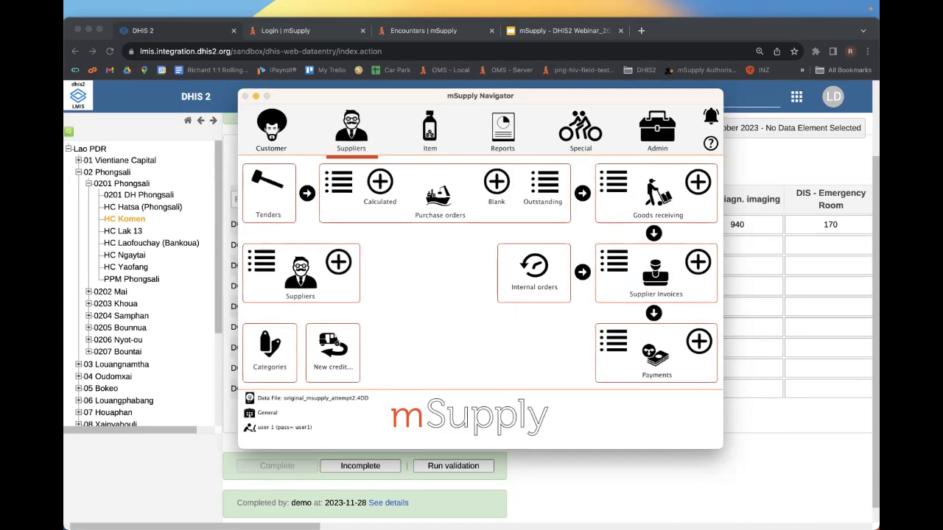
{"action": "left_click", "coordinate": [430, 129]}
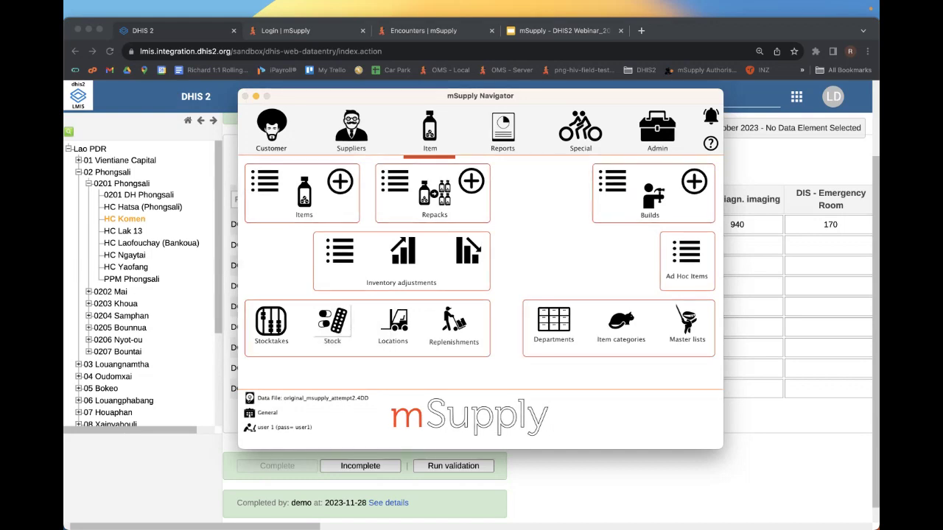
{"action": "left_click", "coordinate": [502, 131]}
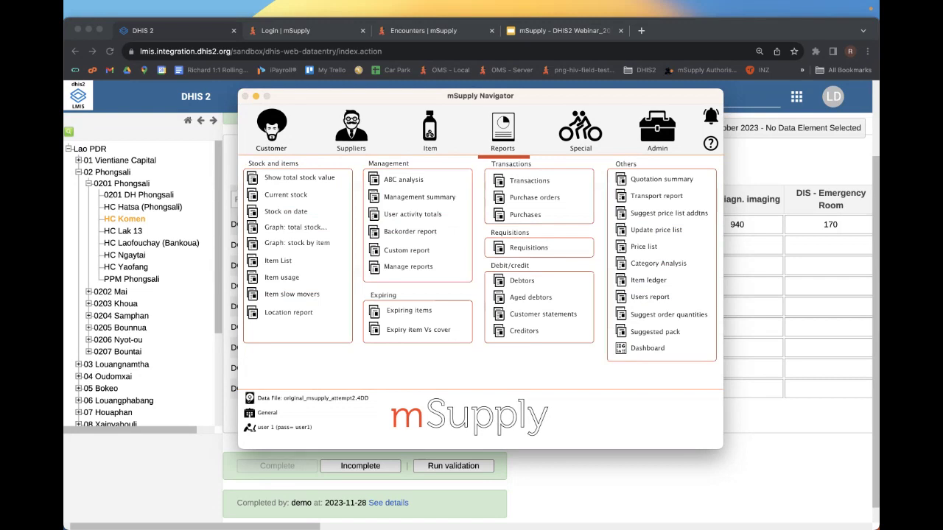
{"action": "left_click", "coordinate": [271, 131]}
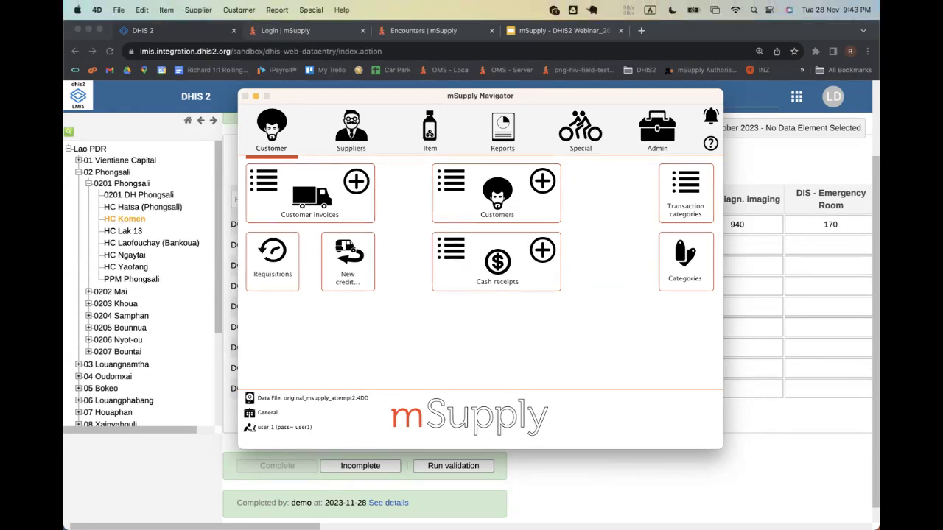
{"action": "left_click", "coordinate": [311, 9]}
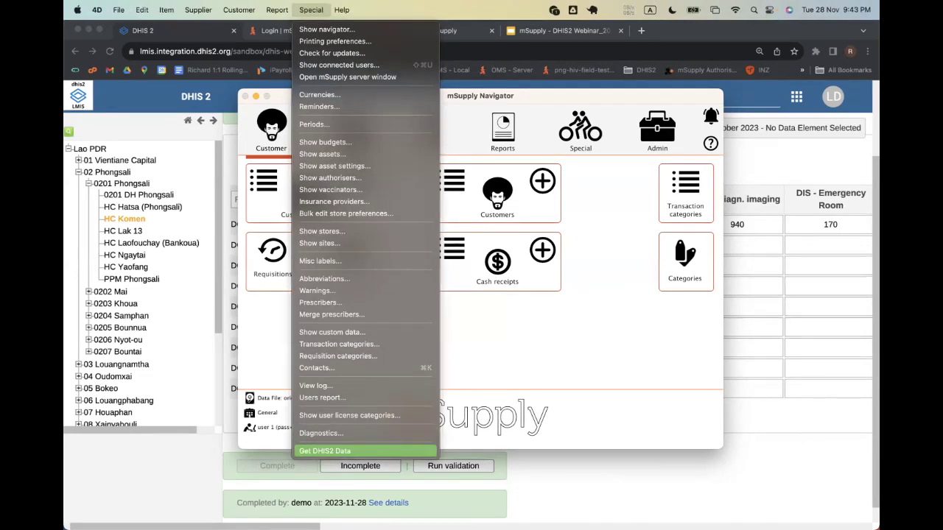
- Start Get DHIS2 Data and choose HC Komen as the organisation
{"action": "key", "text": "Return"}
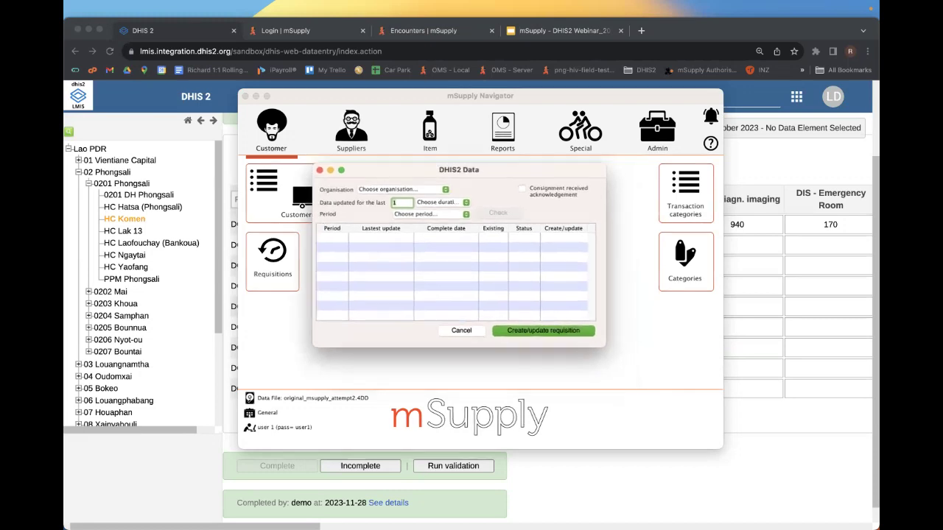
{"action": "left_click_drag", "start_coordinate": [471, 188], "coordinate": [443, 129]}
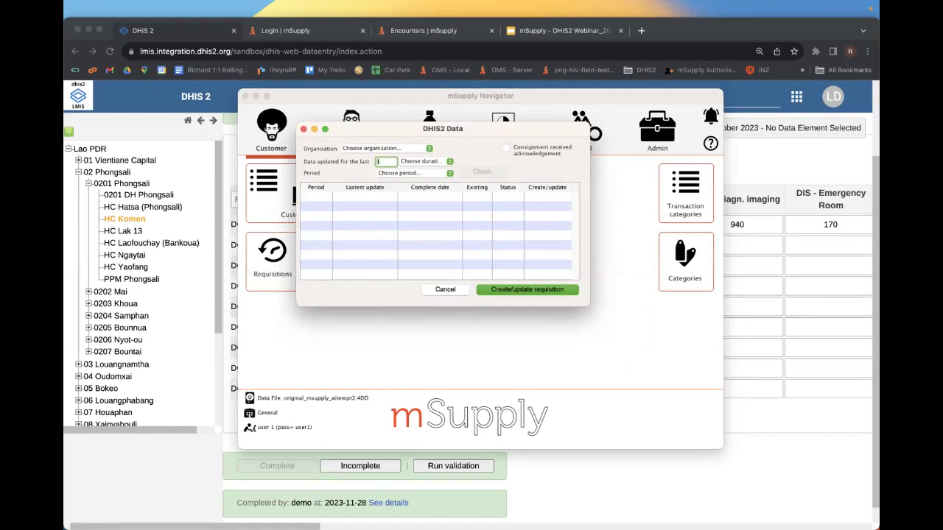
{"action": "left_click", "coordinate": [386, 148]}
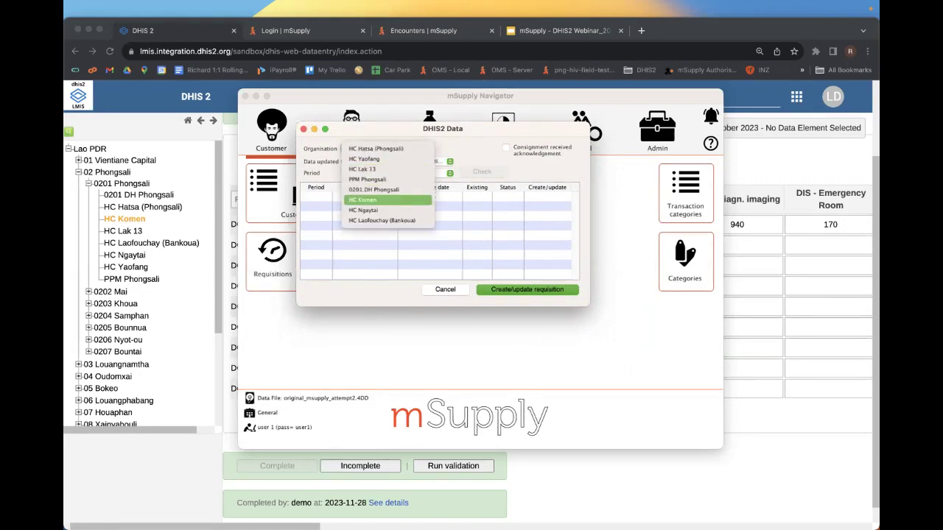
{"action": "key", "text": "Return"}
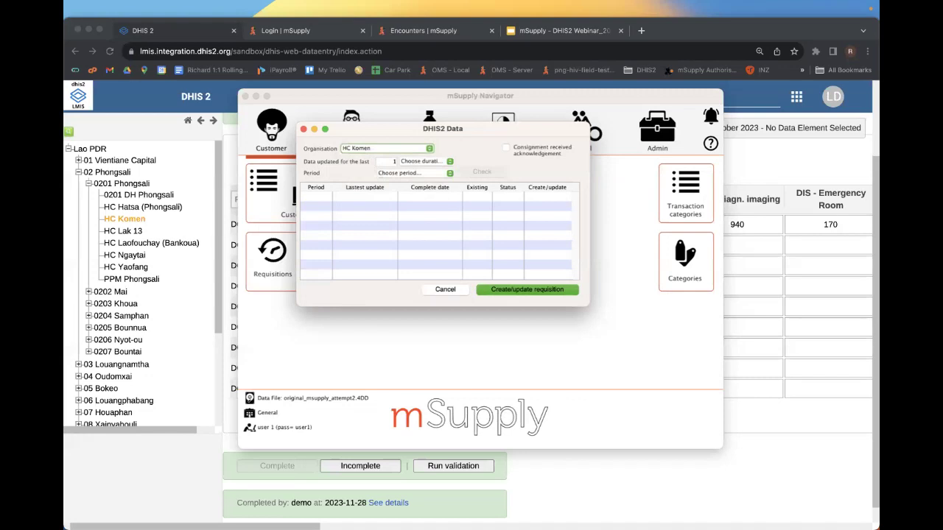
- Check DHIS2 for period 202310 and load that report as a five-line requisition
{"action": "left_click", "coordinate": [387, 161]}
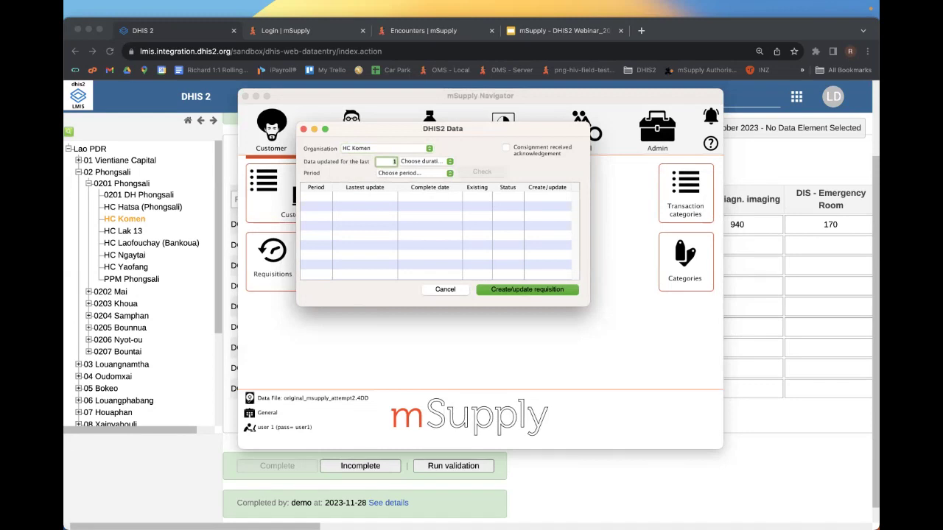
{"action": "left_click", "coordinate": [415, 172]}
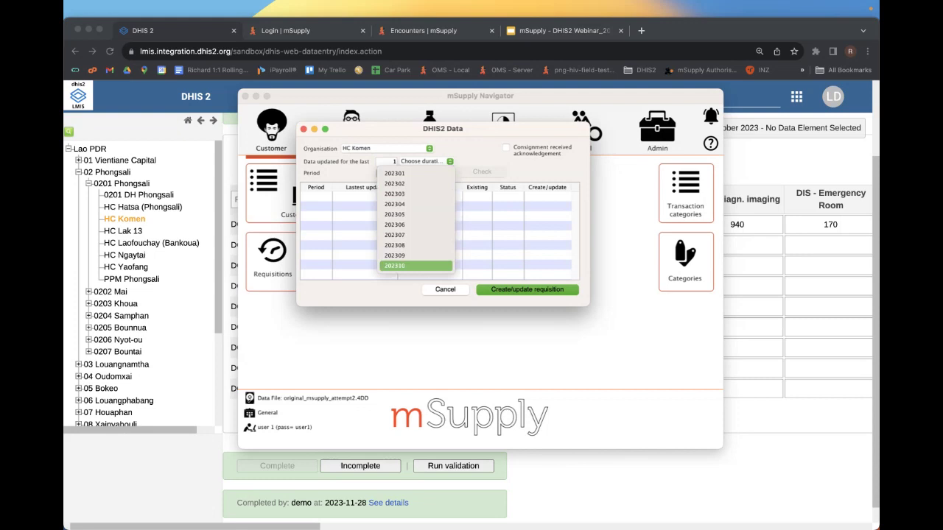
{"action": "left_click", "coordinate": [415, 265]}
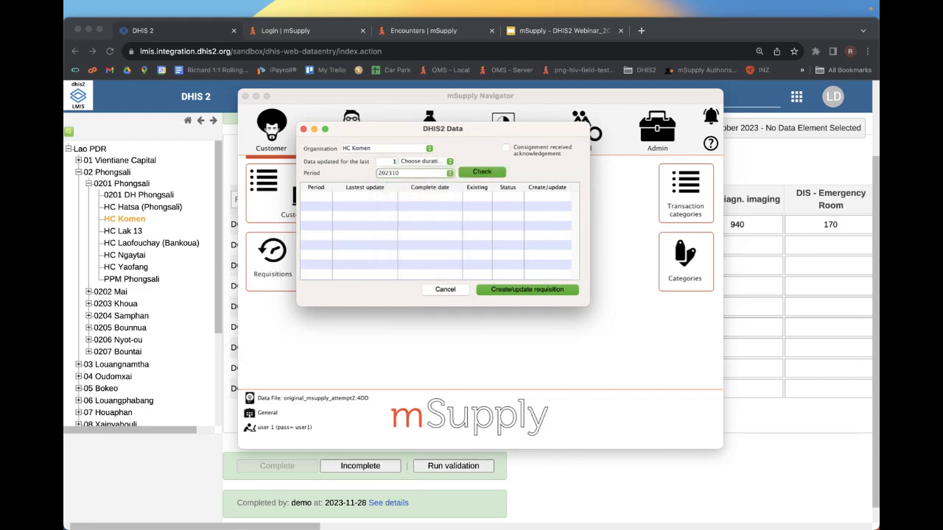
{"action": "left_click", "coordinate": [482, 171]}
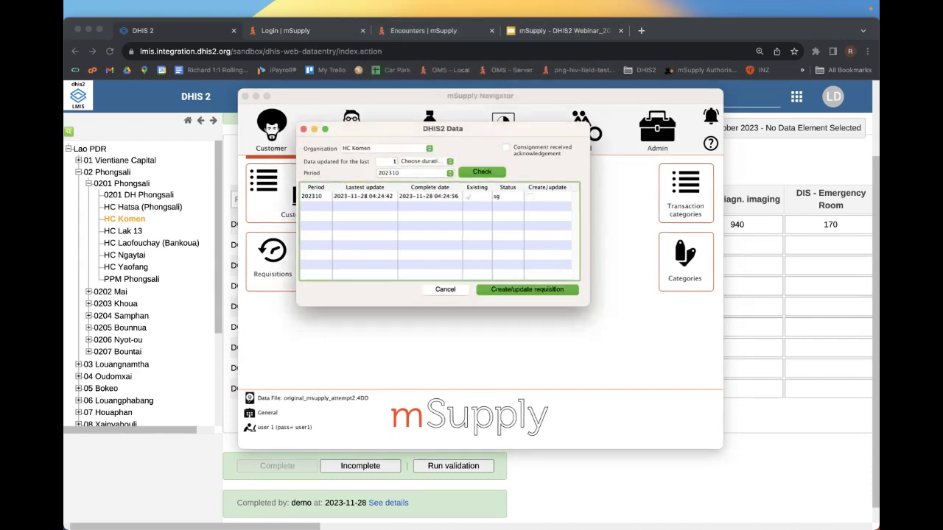
{"action": "left_click", "coordinate": [435, 196]}
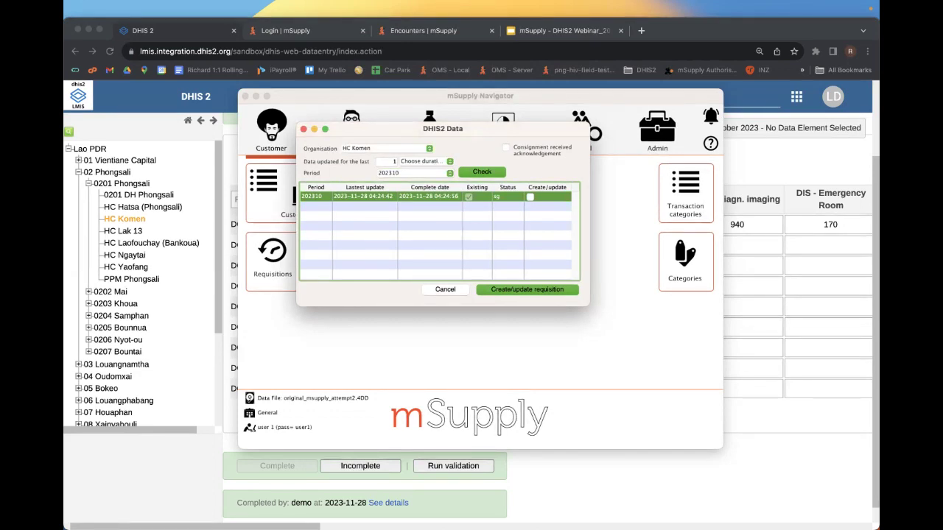
{"action": "key", "text": "Return"}
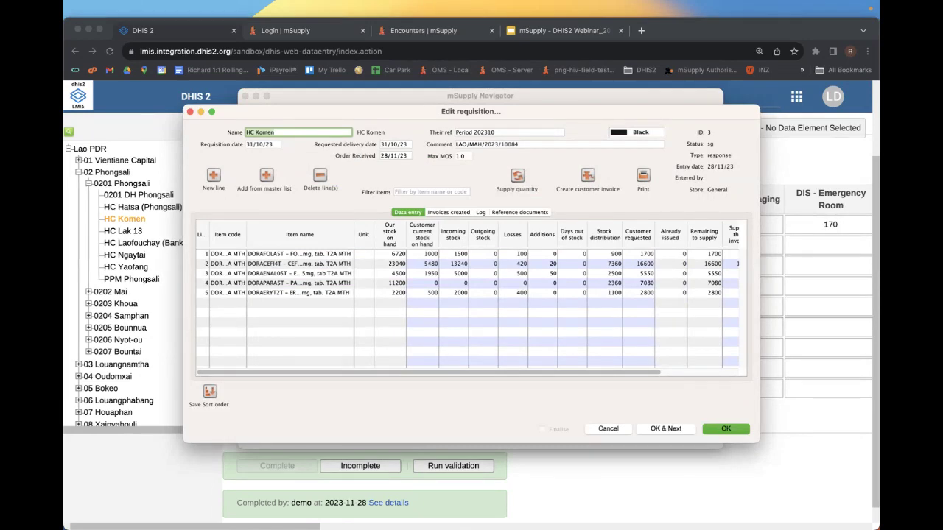
{"action": "key", "text": "super+Tab"}
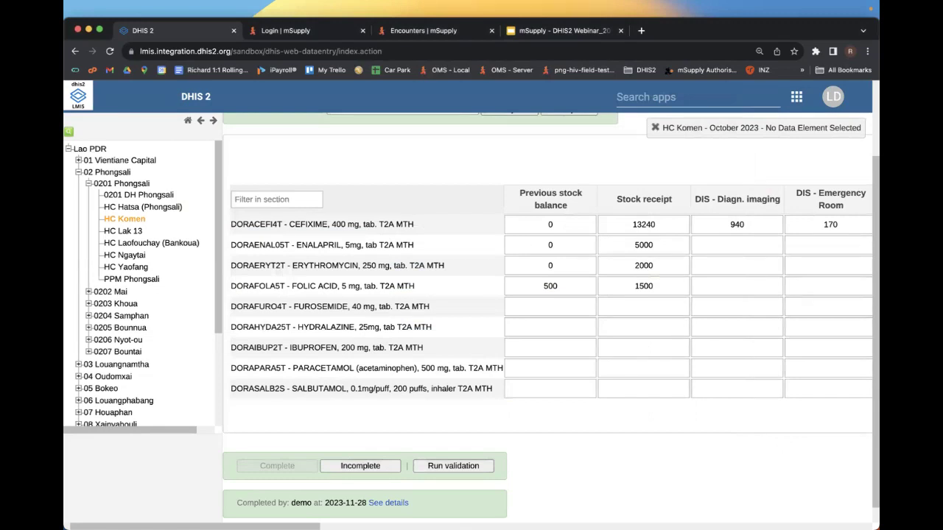
{"action": "scroll", "coordinate": [545, 295], "scroll_direction": "right", "scroll_amount": 15}
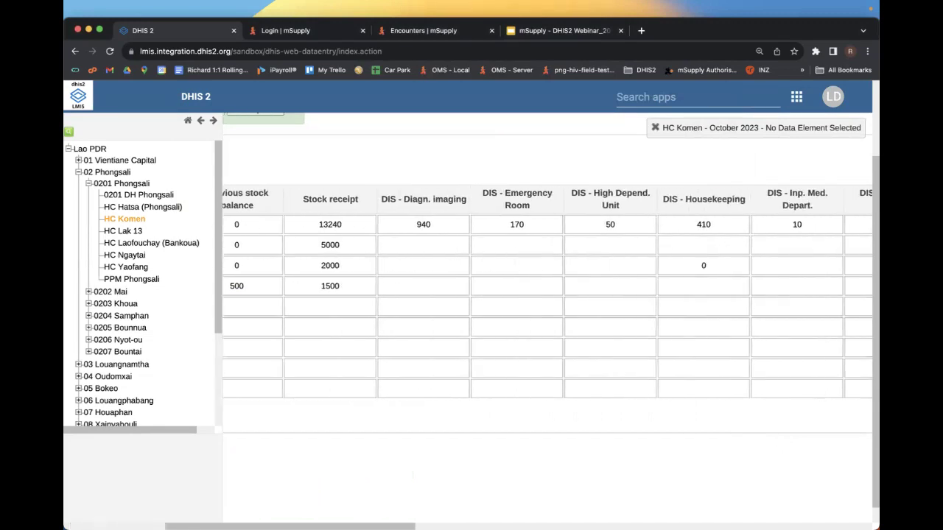
{"action": "scroll", "coordinate": [545, 295], "scroll_direction": "right", "scroll_amount": 10}
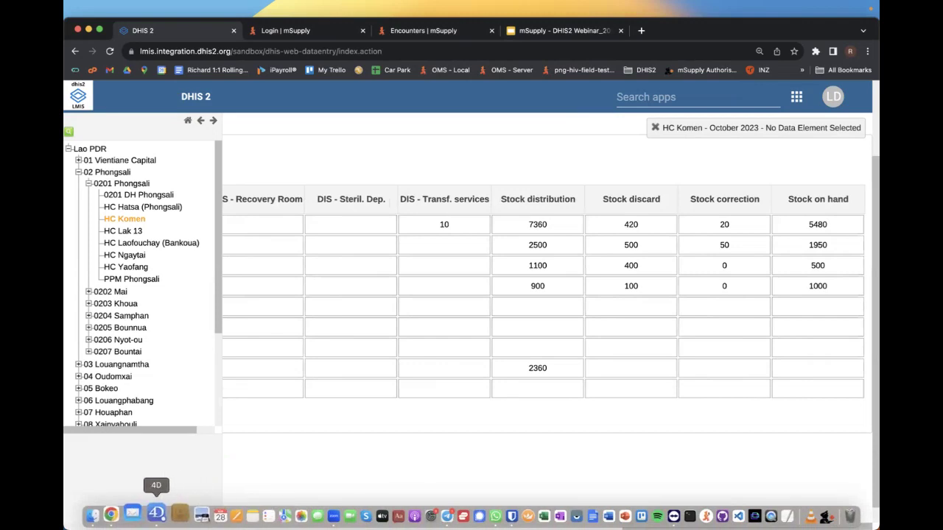
{"action": "left_click", "coordinate": [156, 515]}
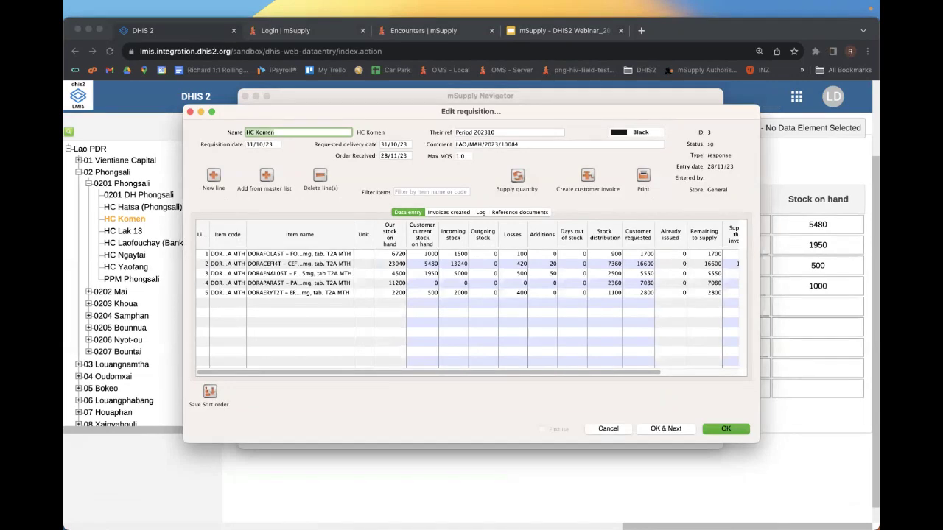
{"action": "scroll", "coordinate": [471, 299], "scroll_direction": "right", "scroll_amount": 5}
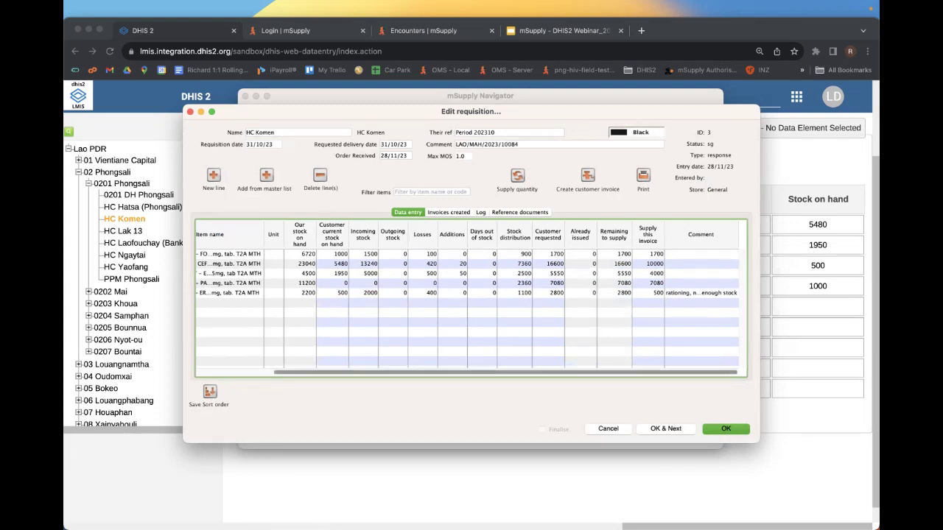
{"action": "scroll", "coordinate": [467, 299], "scroll_direction": "left", "scroll_amount": 5}
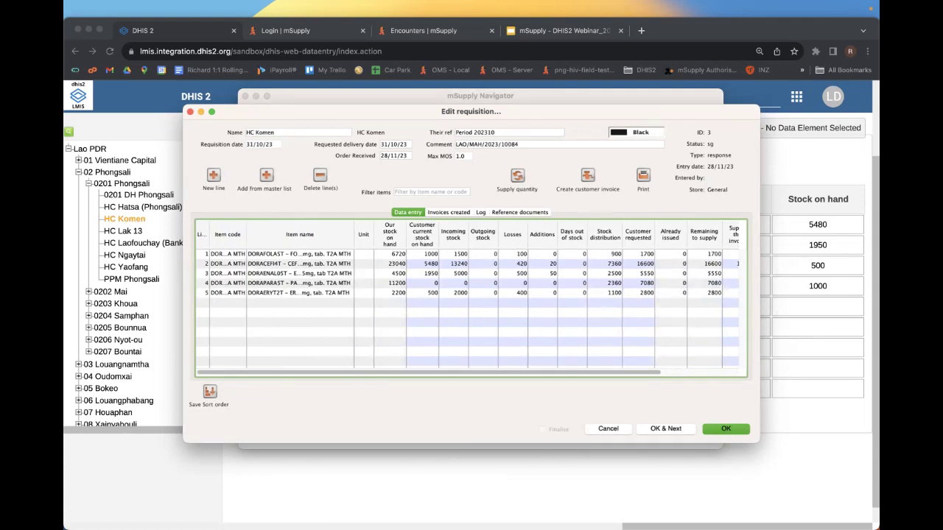
{"action": "scroll", "coordinate": [467, 299], "scroll_direction": "right", "scroll_amount": 5}
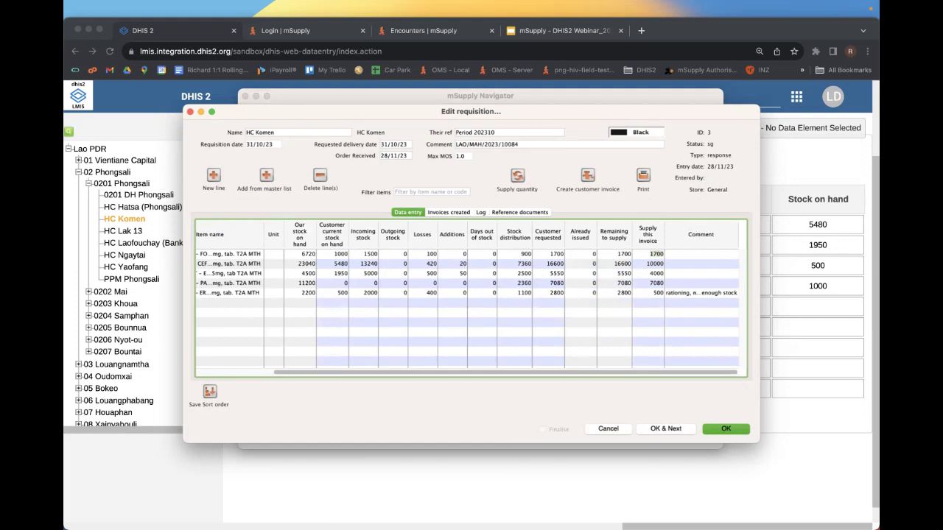
- Create a customer invoice from the requisition, issue all placeholder lines and finalise it
{"action": "left_click", "coordinate": [587, 176]}
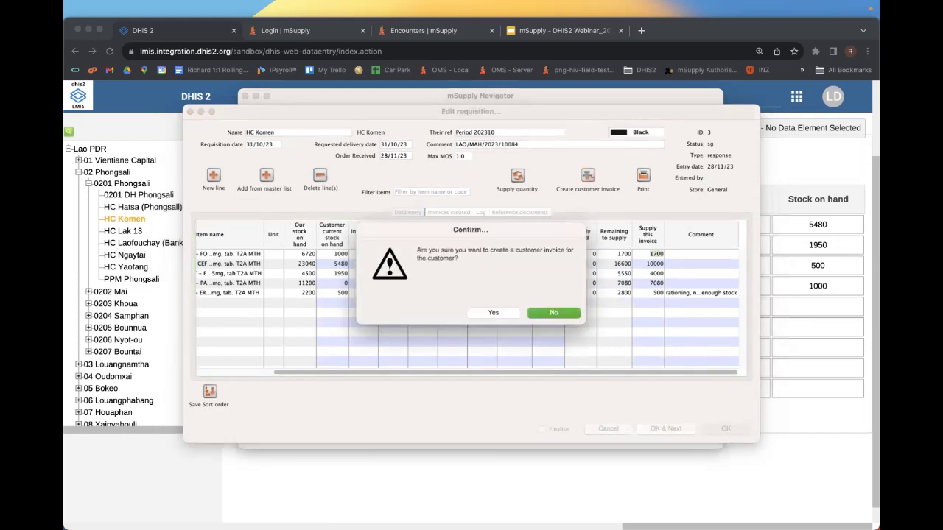
{"action": "left_click", "coordinate": [493, 312]}
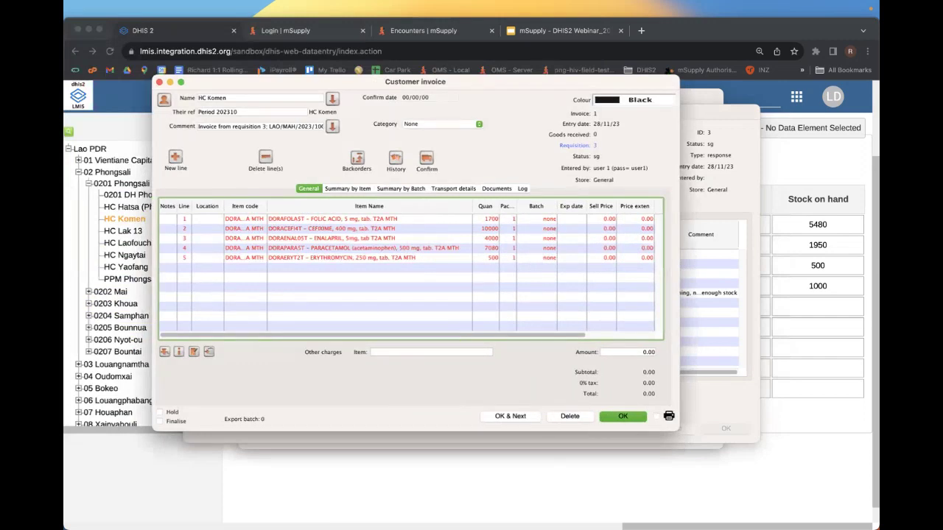
{"action": "left_click", "coordinate": [164, 352]}
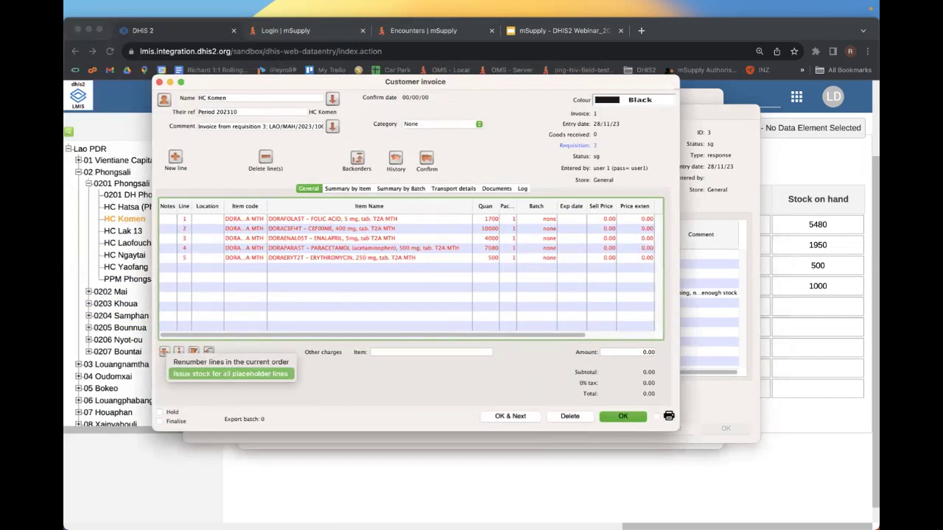
{"action": "left_click", "coordinate": [231, 373]}
{"action": "left_click", "coordinate": [159, 421]}
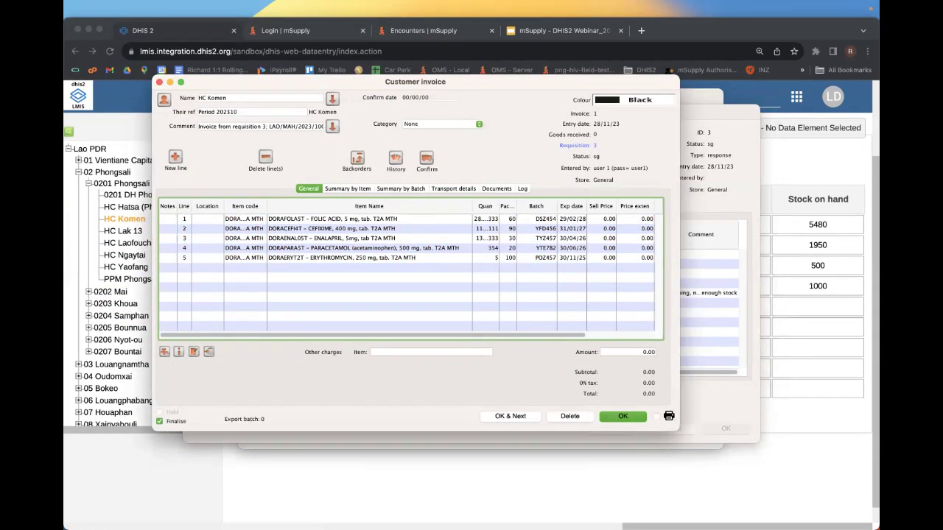
- Confirm the invoice and requisition, then hide mSupply to reveal the DHIS2 form
{"action": "key", "text": "Return"}
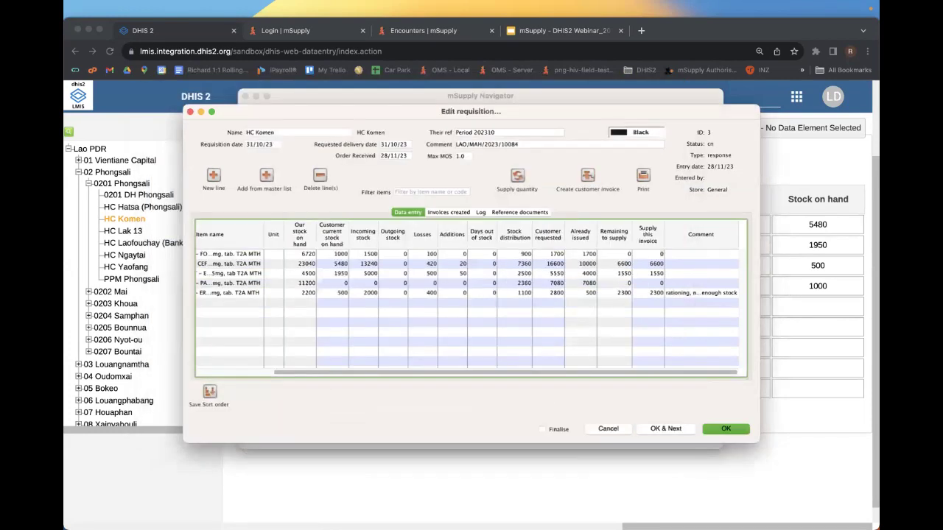
{"action": "key", "text": "Return"}
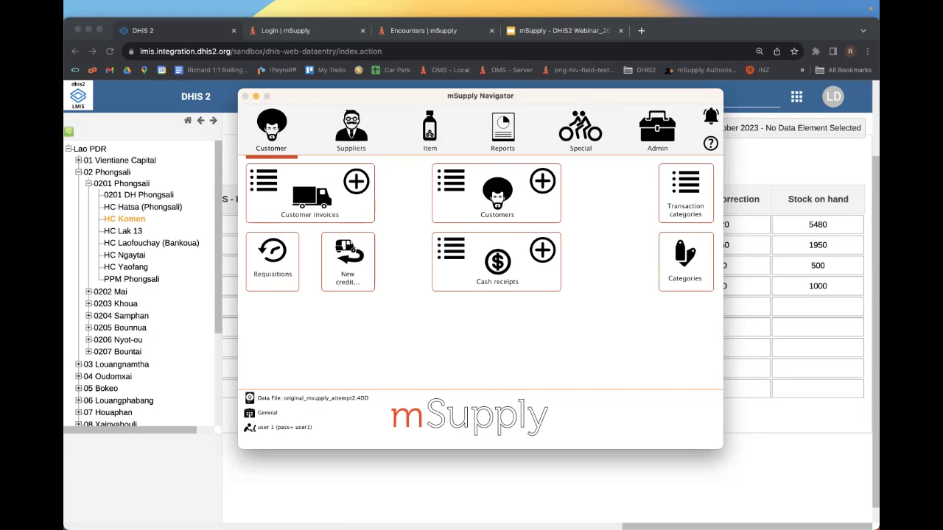
{"action": "key", "text": "super+Tab"}
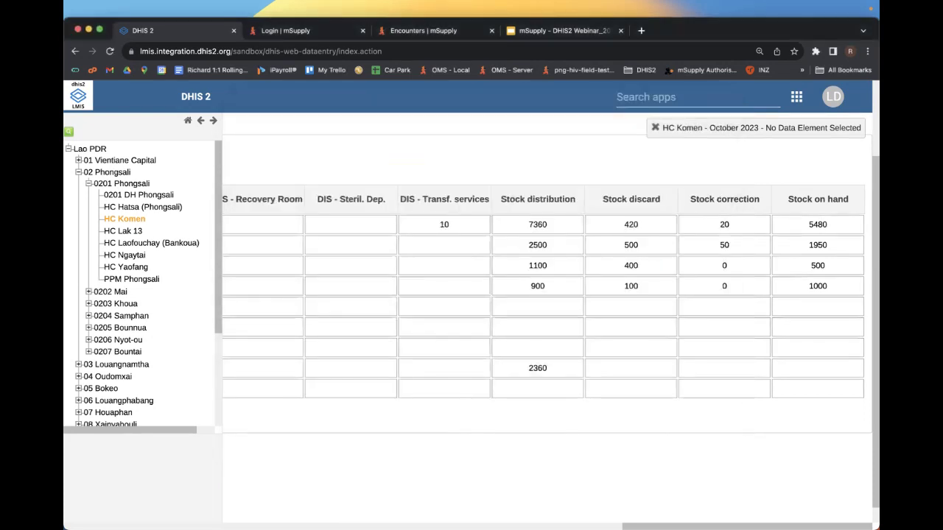
- Reload DHIS2 and launch the Capture app from the apps grid
{"action": "key", "text": "super+r"}
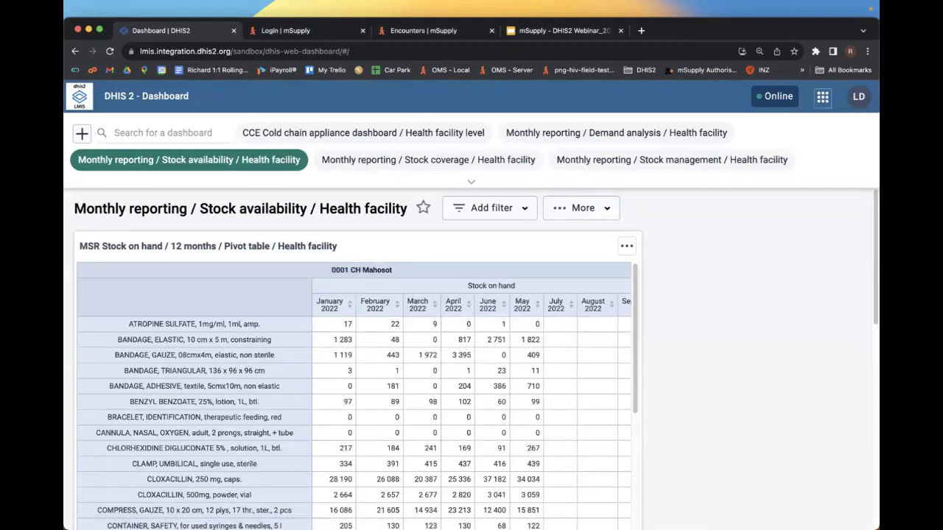
{"action": "left_click", "coordinate": [822, 96]}
{"action": "left_click", "coordinate": [774, 265]}
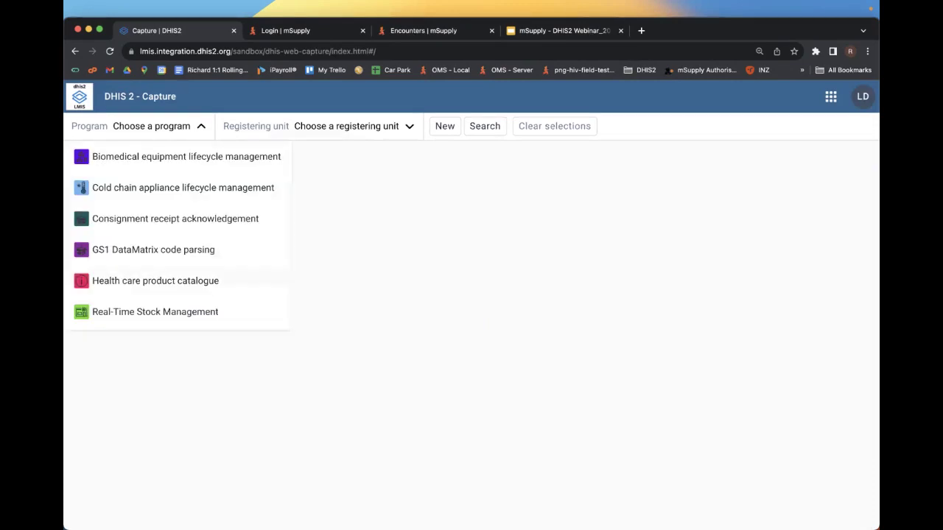
- Open HC Komen's 2023-10-19 Consignment receipt acknowledgement event via 02 Phongsali > 0201 Phongsali
{"action": "left_click", "coordinate": [175, 219]}
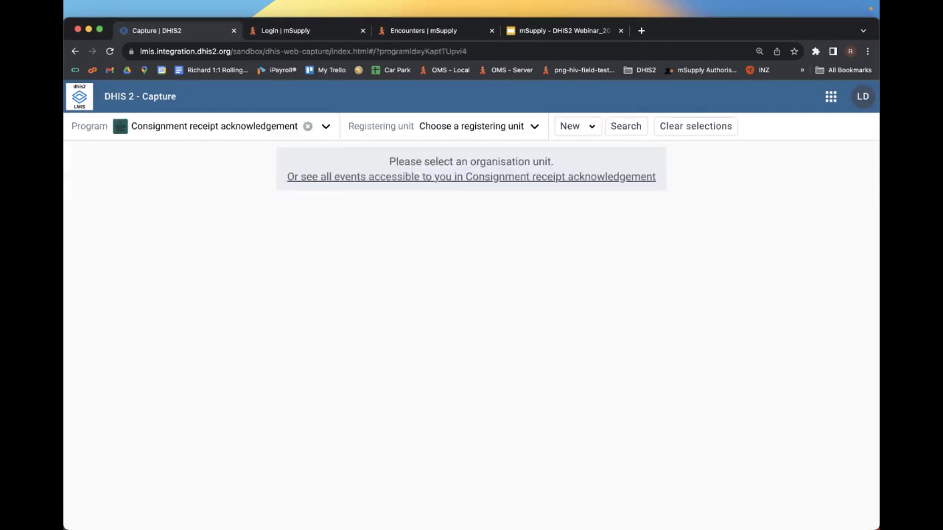
{"action": "left_click", "coordinate": [479, 125]}
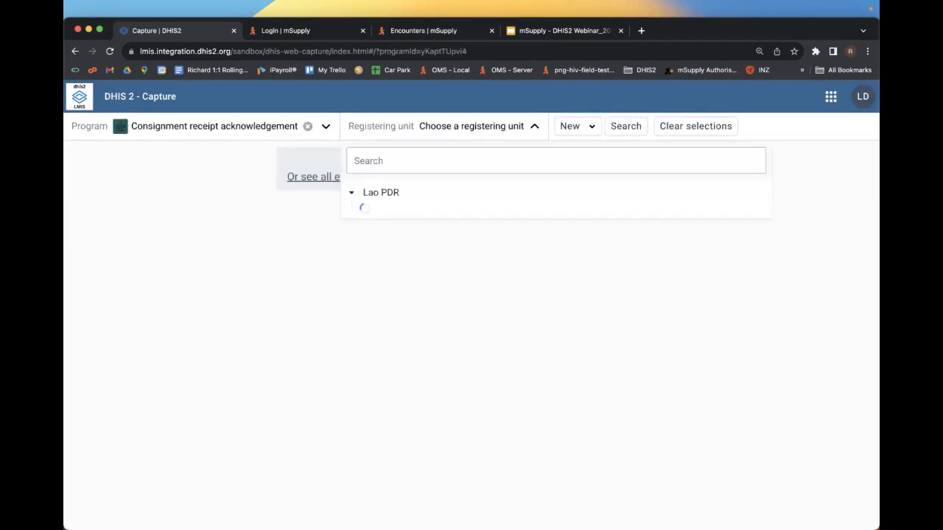
{"action": "left_click", "coordinate": [368, 225]}
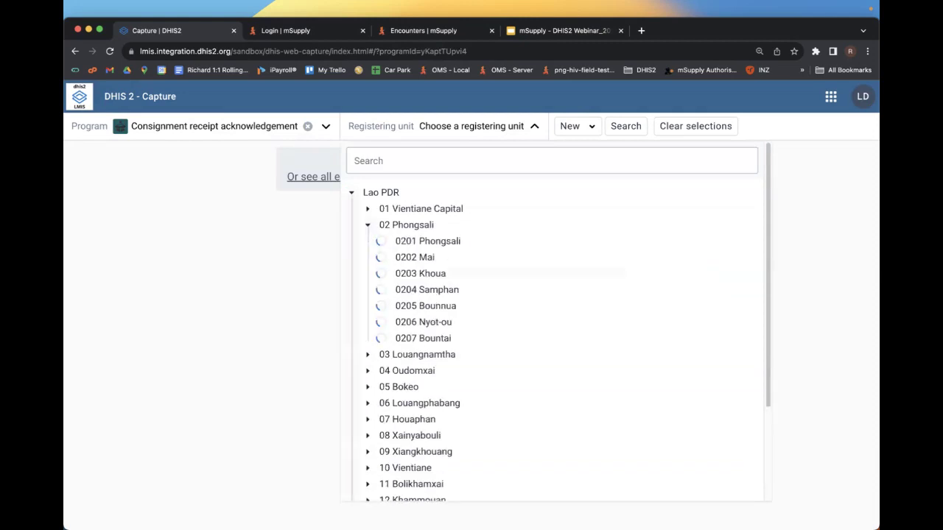
{"action": "left_click", "coordinate": [383, 240]}
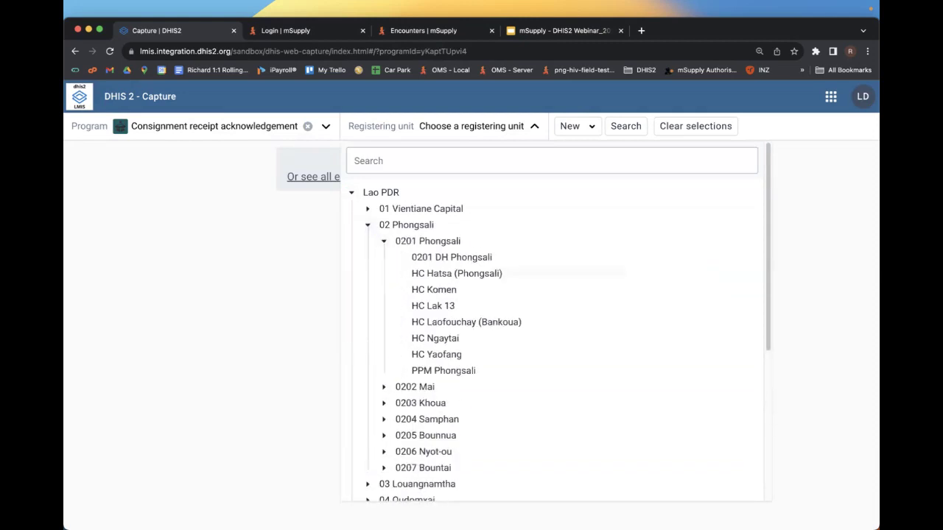
{"action": "left_click", "coordinate": [434, 290]}
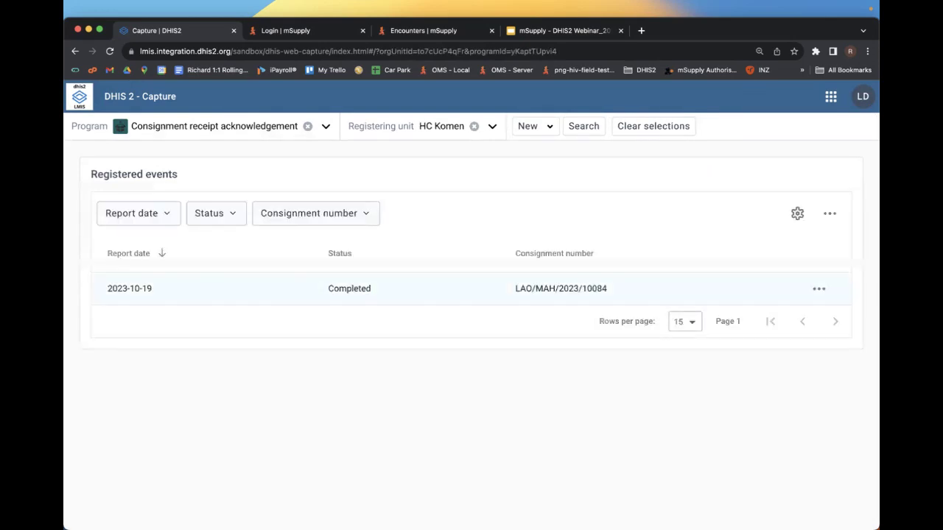
{"action": "left_click", "coordinate": [434, 288]}
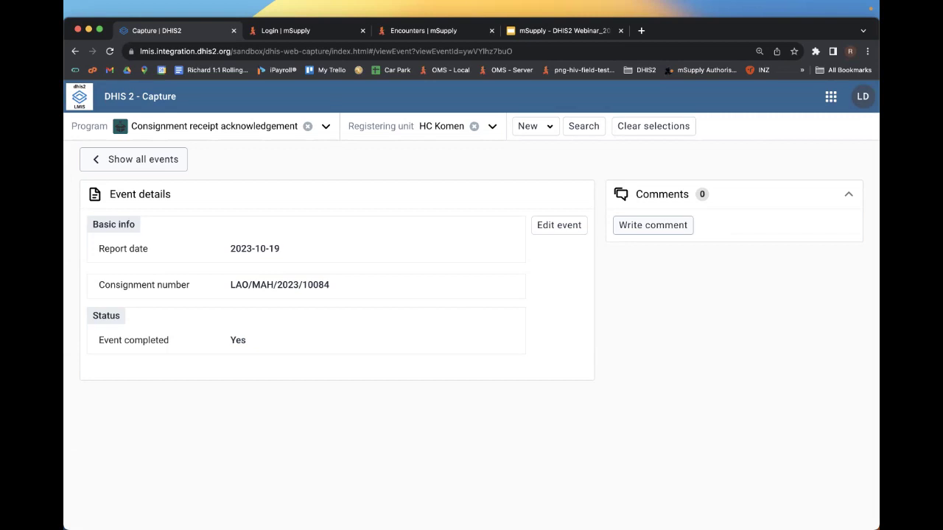
- Switch to the Login | mSupply browser tab
{"action": "left_click", "coordinate": [295, 30]}
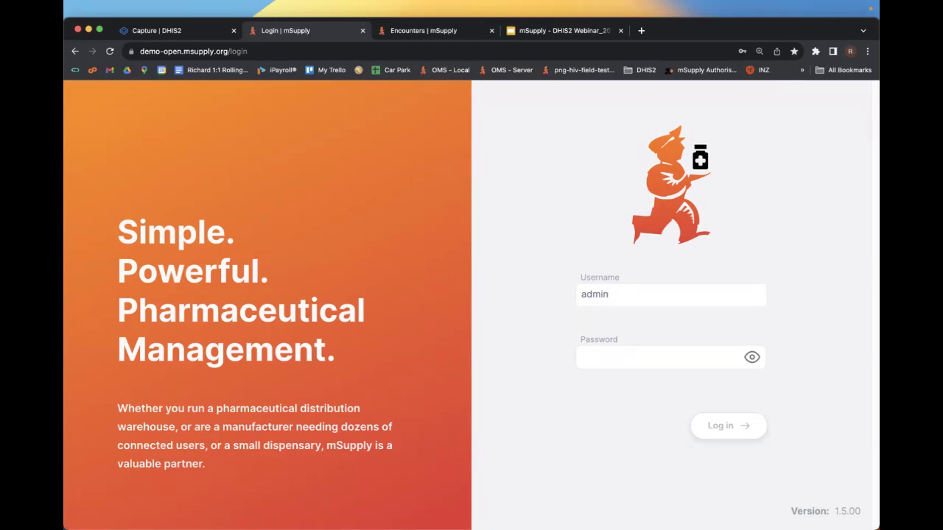
- Log in to the Open mSupply web demo with the account password
{"action": "left_click", "coordinate": [582, 357]}
{"action": "type", "text": "pass"}
{"action": "key", "text": "Return"}
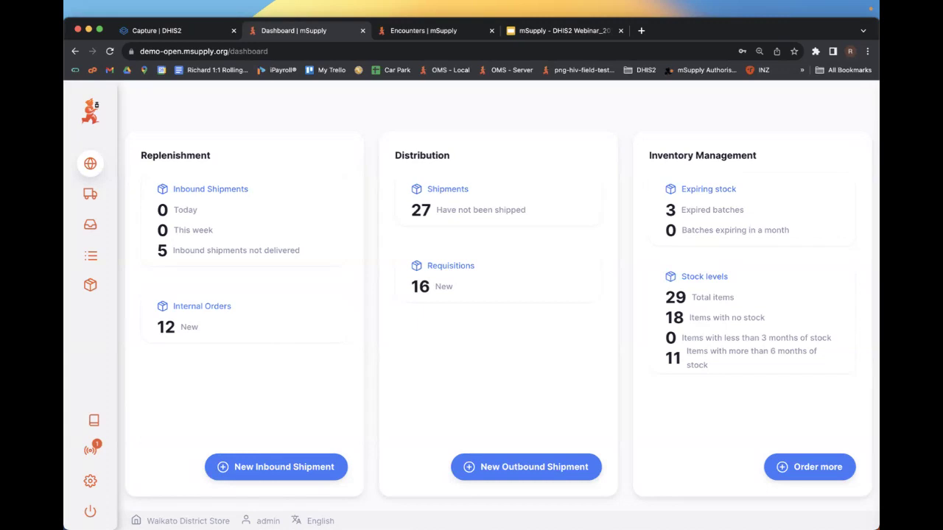
- Highlight the expiring-batch and months-of-stock figures, then expand the sidebar to show section names
{"action": "left_click_drag", "start_coordinate": [665, 230], "coordinate": [789, 231]}
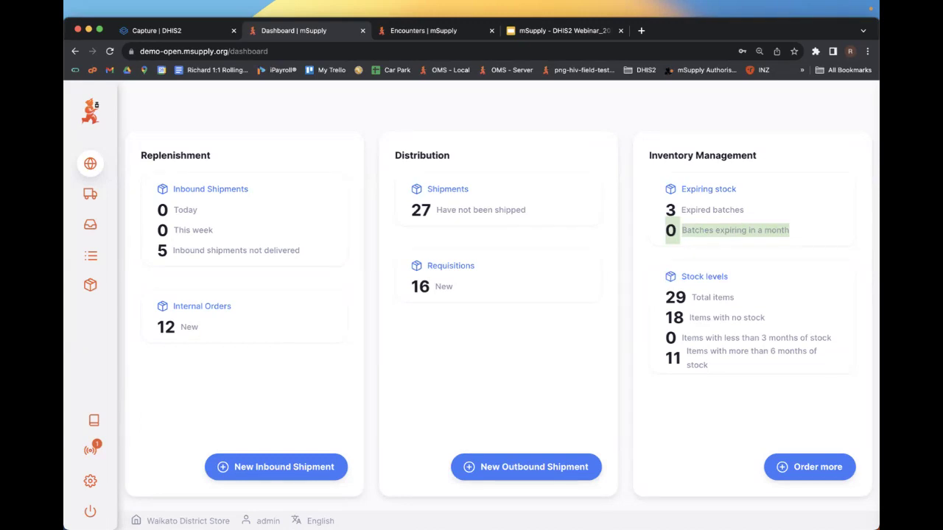
{"action": "left_click_drag", "start_coordinate": [665, 337], "coordinate": [831, 338]}
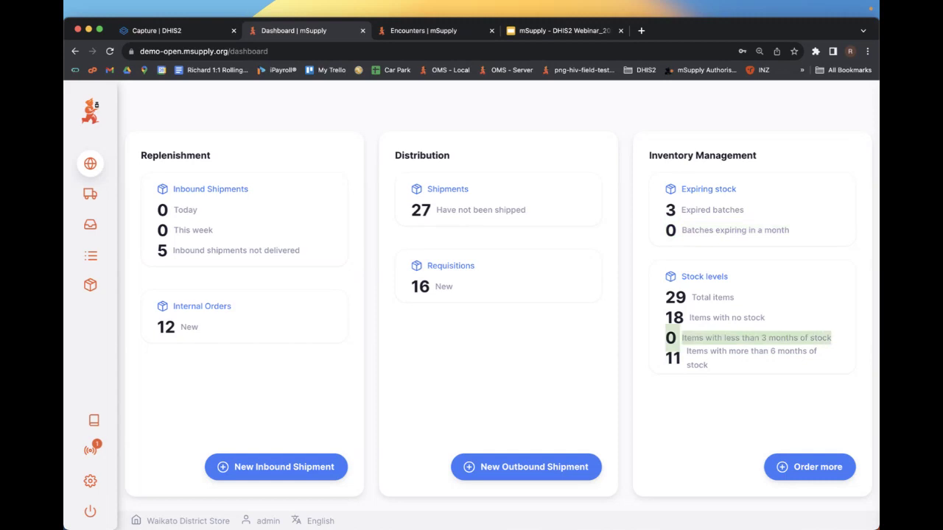
{"action": "left_click_drag", "start_coordinate": [665, 345], "coordinate": [709, 368]}
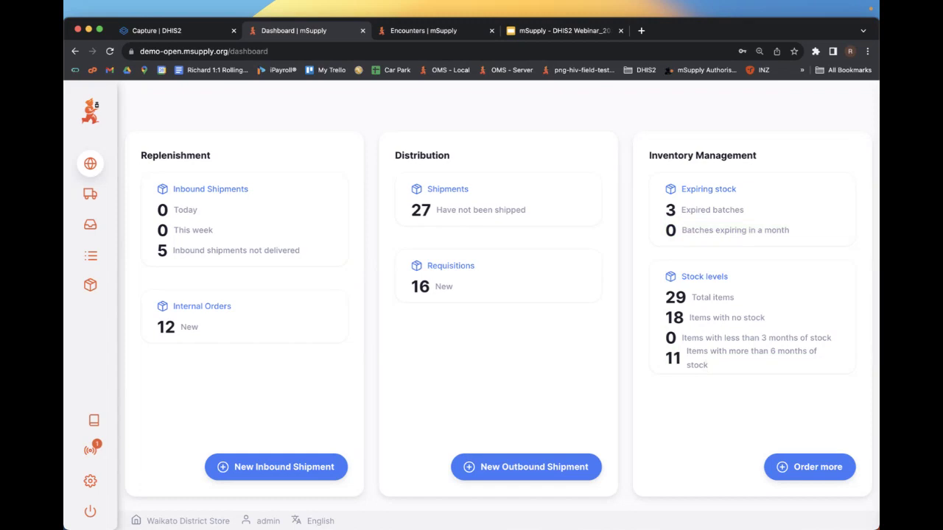
{"action": "left_click", "coordinate": [90, 110]}
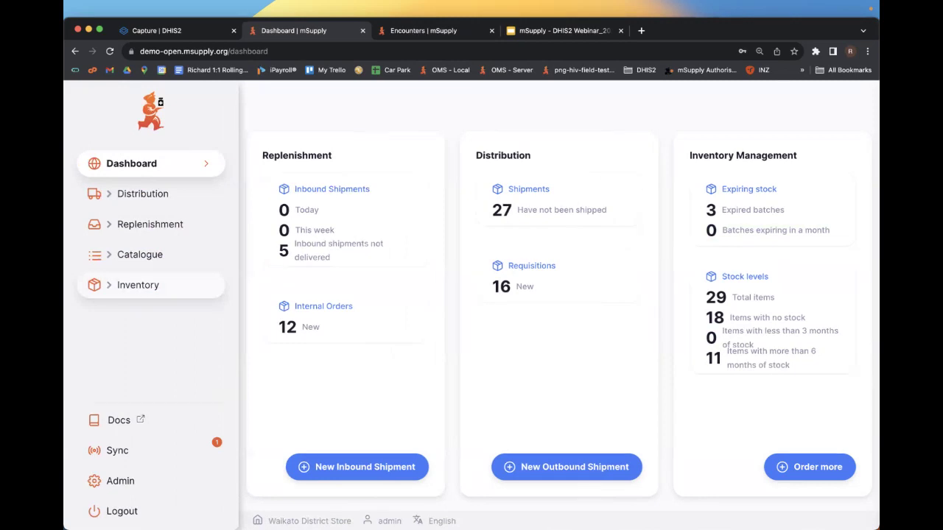
- Create outbound shipment #48 for Kopu Health Centre under Distribution and start adding an item
{"action": "left_click", "coordinate": [142, 194]}
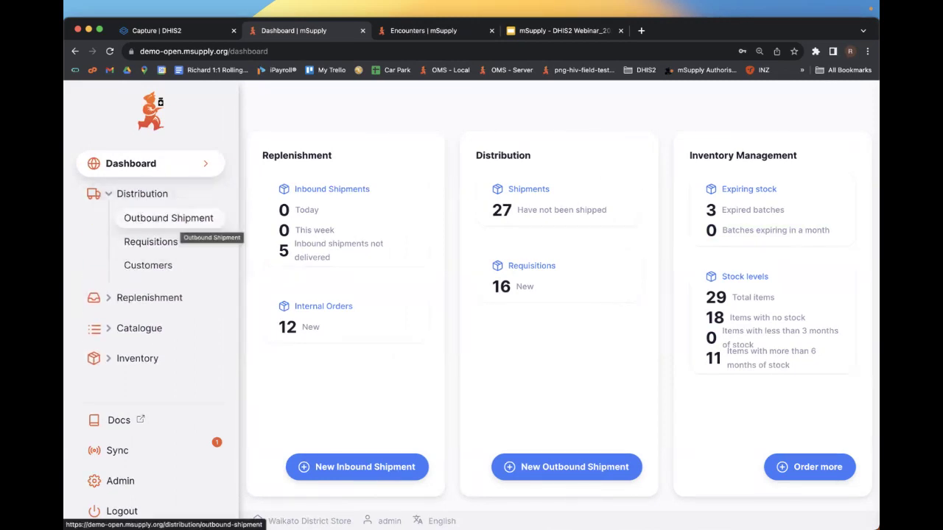
{"action": "left_click", "coordinate": [169, 218]}
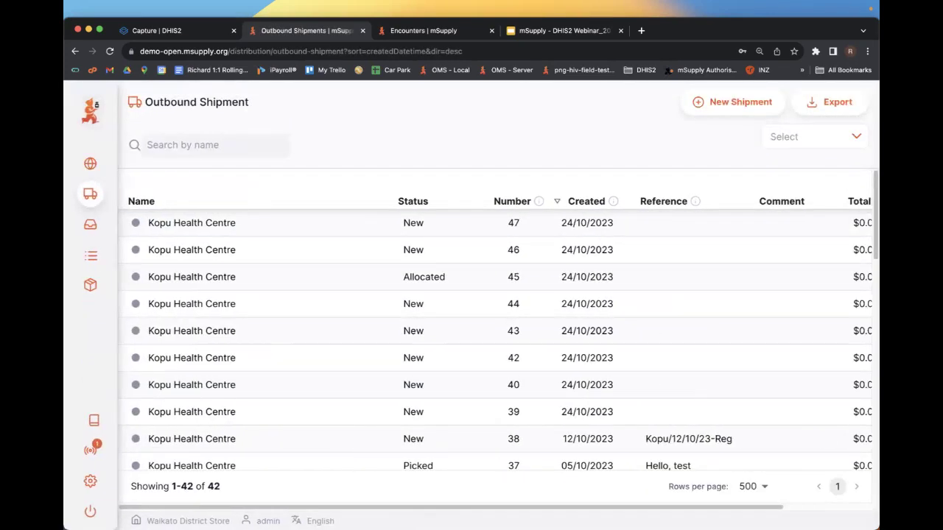
{"action": "left_click", "coordinate": [733, 102]}
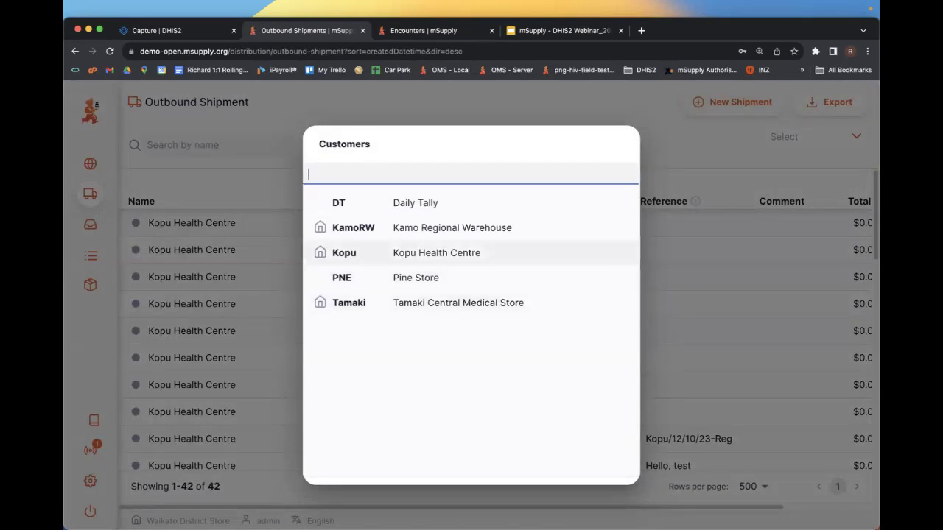
{"action": "left_click", "coordinate": [437, 253]}
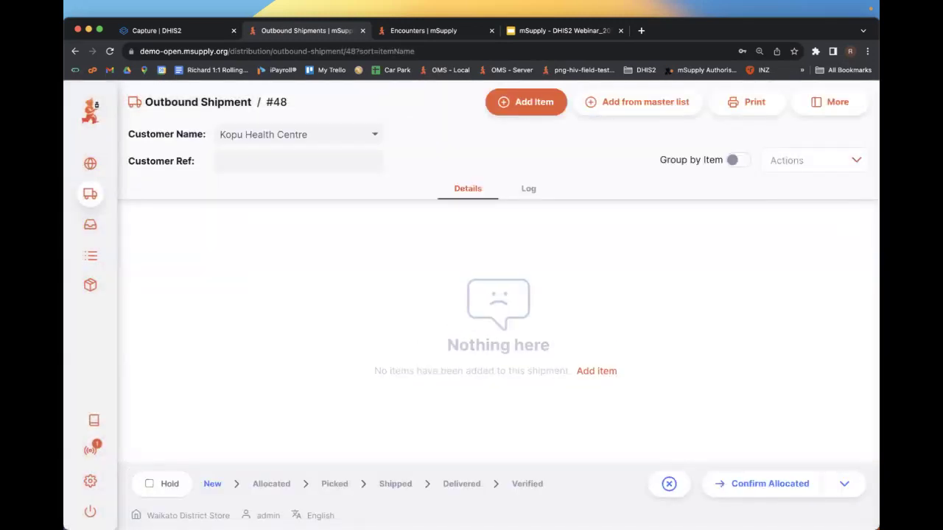
{"action": "left_click", "coordinate": [526, 101]}
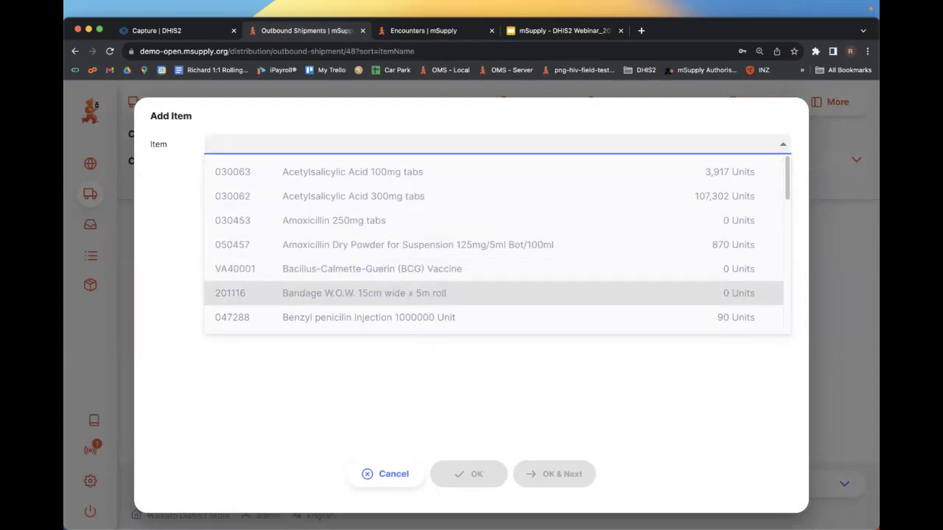
- Try issuing Paracetamol 500mg tabs: 100 from batch DEF456 and 0 from batch 44
{"action": "type", "text": "para"}
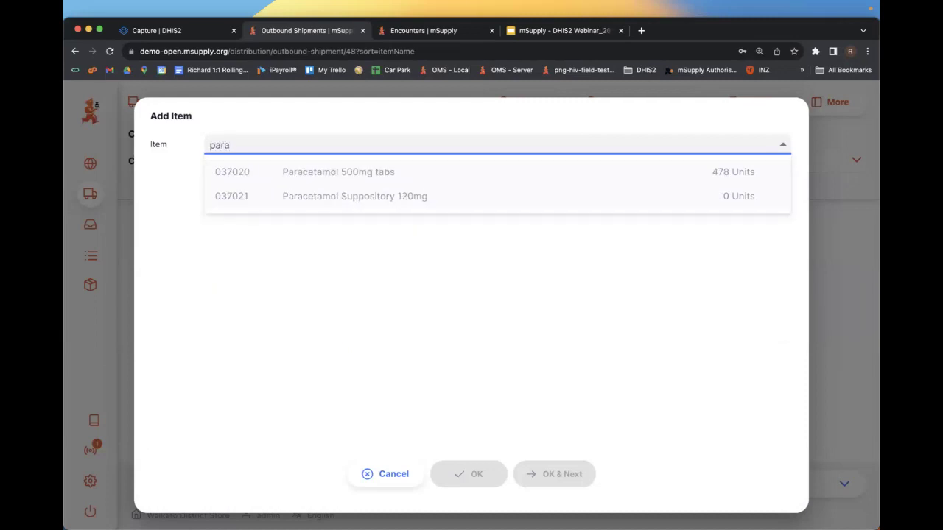
{"action": "key", "text": "Down"}
{"action": "key", "text": "Return"}
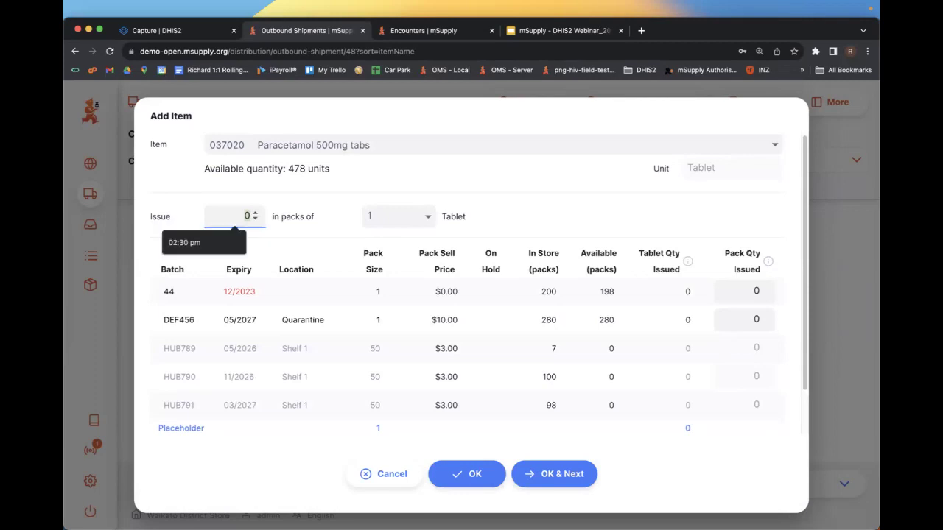
{"action": "type", "text": "100"}
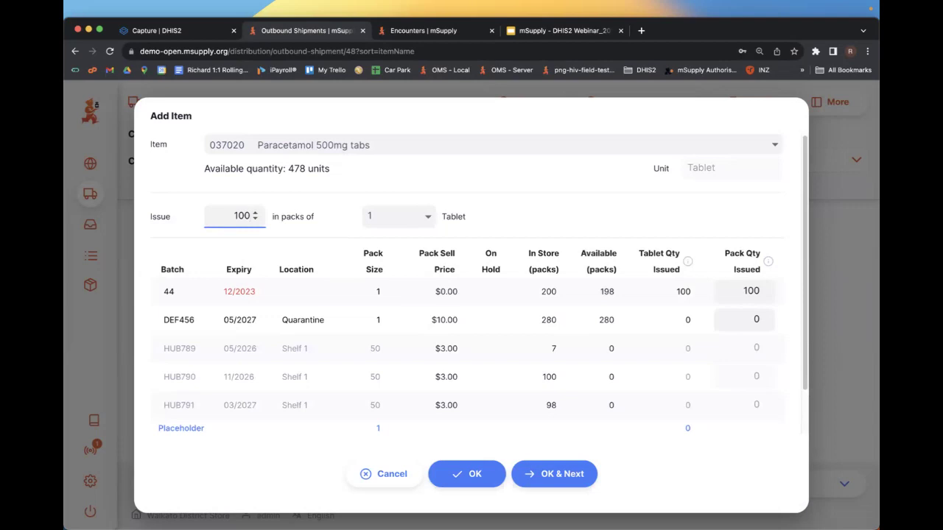
{"action": "key", "text": "Tab"}
{"action": "key", "text": "Tab"}
{"action": "type", "text": "100"}
{"action": "key", "text": "shift+Tab"}
{"action": "type", "text": "0"}
- Swap the item for Amoxicillin Dry Powder 125mg/5ml and add a line issuing 10 bottles
{"action": "left_click", "coordinate": [554, 474]}
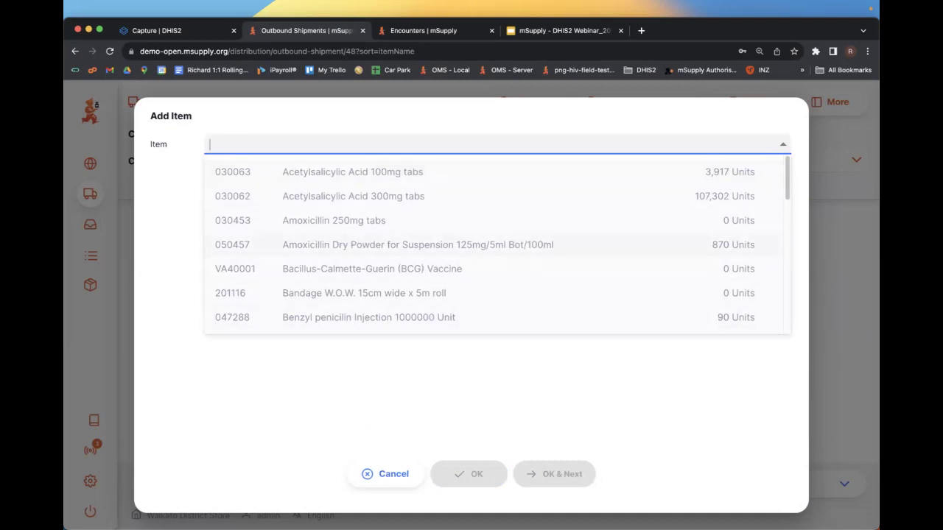
{"action": "key", "text": "Return"}
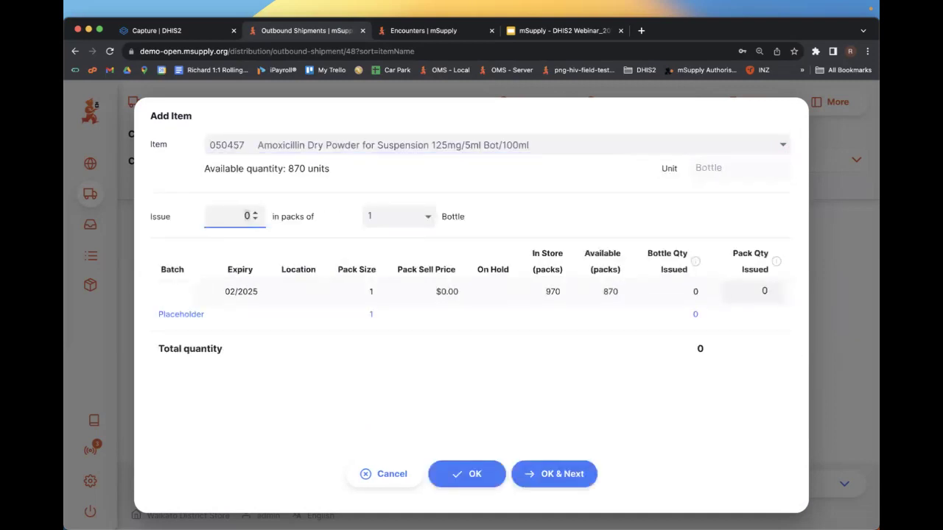
{"action": "type", "text": "10"}
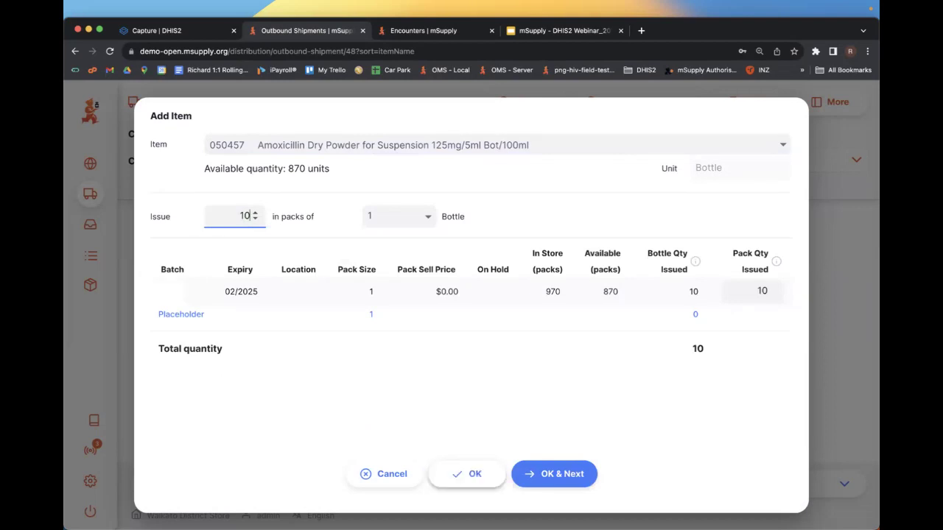
{"action": "left_click", "coordinate": [468, 473]}
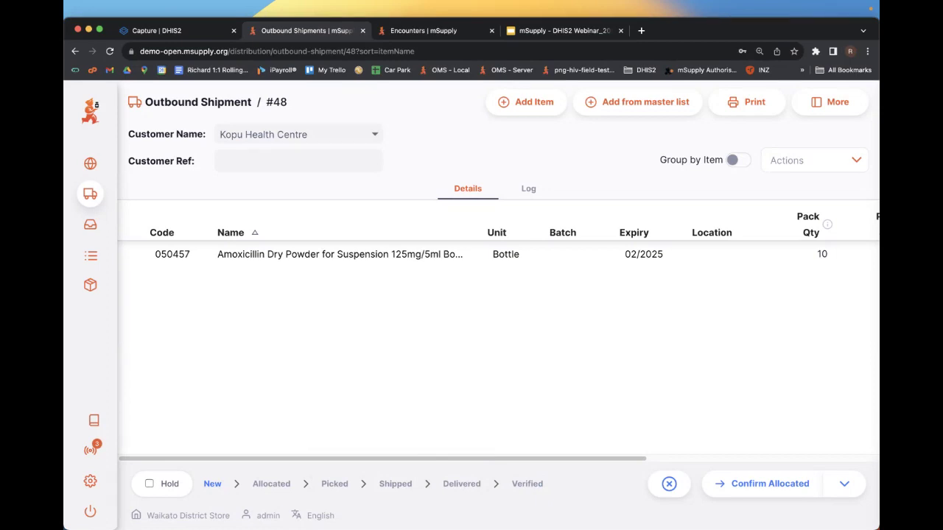
{"action": "left_click", "coordinate": [844, 484]}
{"action": "left_click", "coordinate": [812, 405]}
{"action": "left_click", "coordinate": [773, 483]}
{"action": "left_click", "coordinate": [541, 338]}
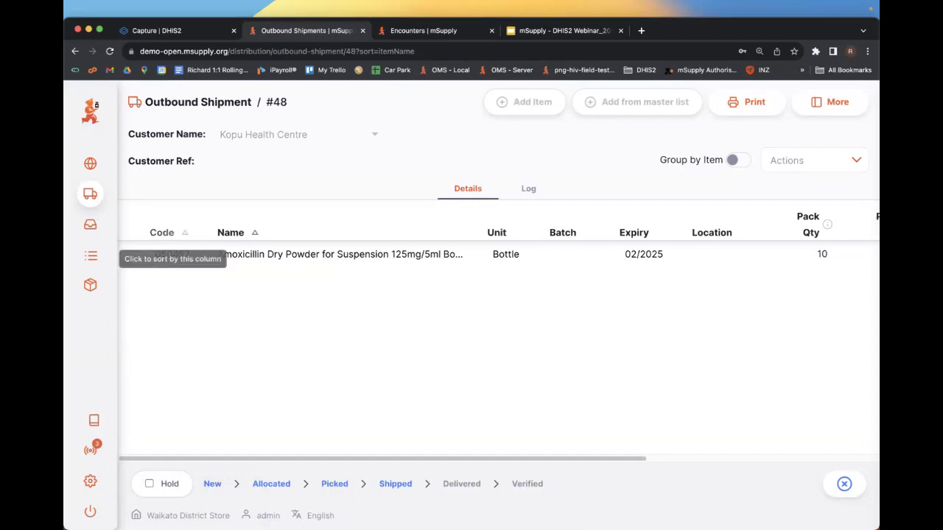
{"action": "mouse_move", "coordinate": [92, 283]}
{"action": "left_click", "coordinate": [137, 358]}
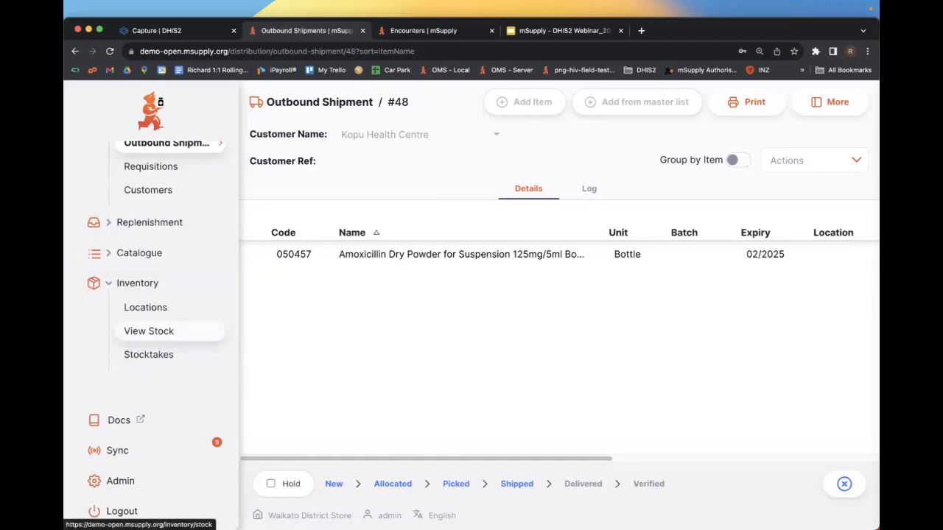
- Open the store's stock list and filter it by 'para', leaving the current store selected
{"action": "left_click", "coordinate": [175, 329]}
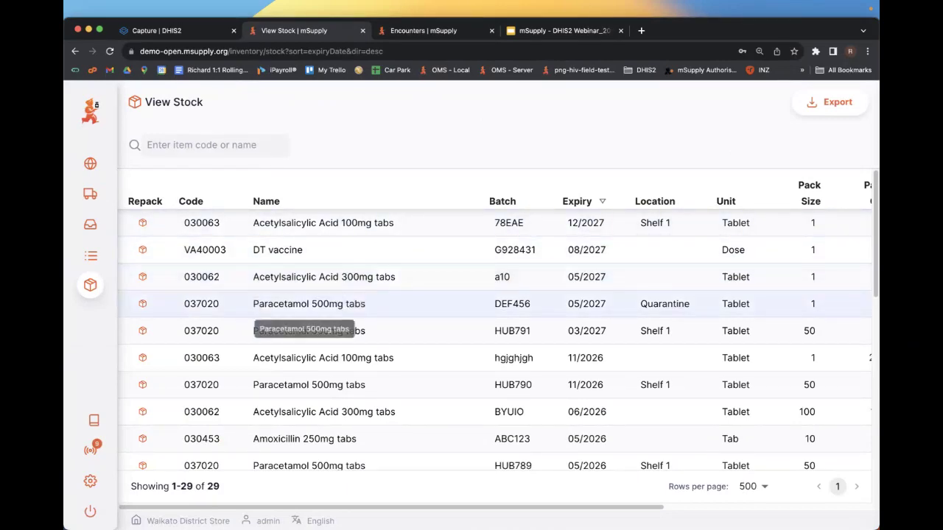
{"action": "scroll", "coordinate": [304, 309], "scroll_direction": "down", "scroll_amount": 10}
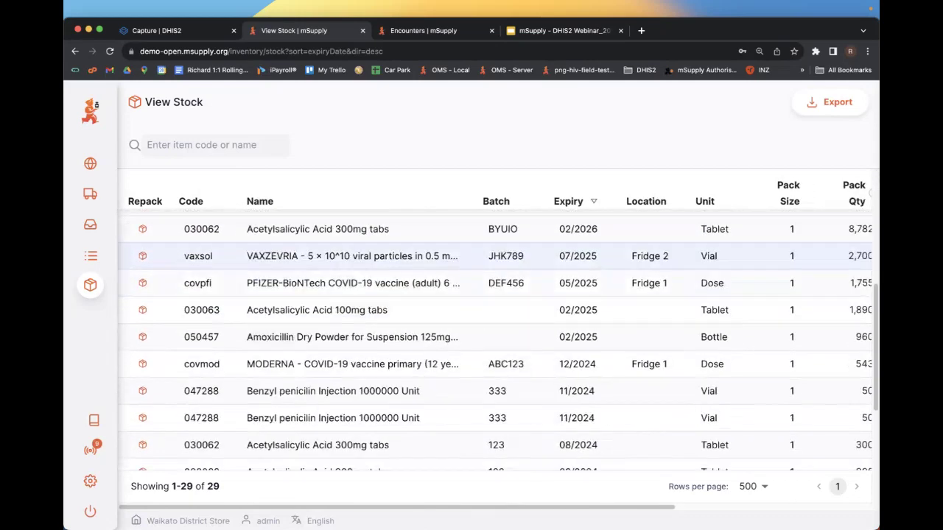
{"action": "scroll", "coordinate": [494, 346], "scroll_direction": "up", "scroll_amount": 10}
{"action": "left_click", "coordinate": [214, 145]}
{"action": "type", "text": "para"}
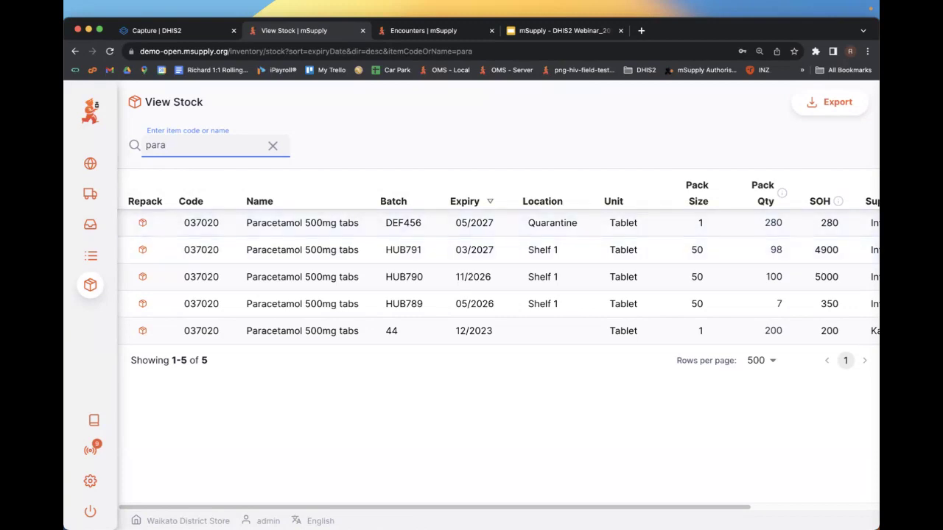
{"action": "left_click", "coordinate": [186, 521]}
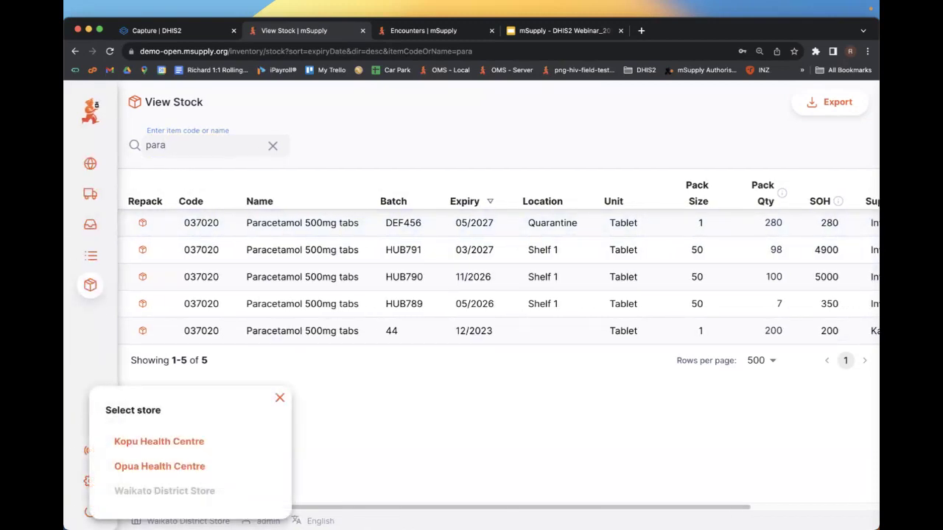
{"action": "key", "text": "Escape"}
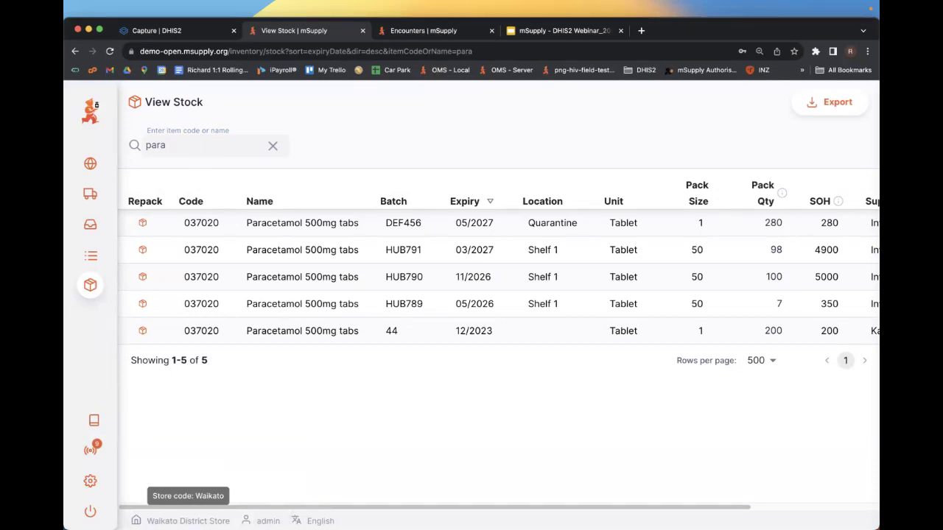
{"action": "mouse_move", "coordinate": [90, 224]}
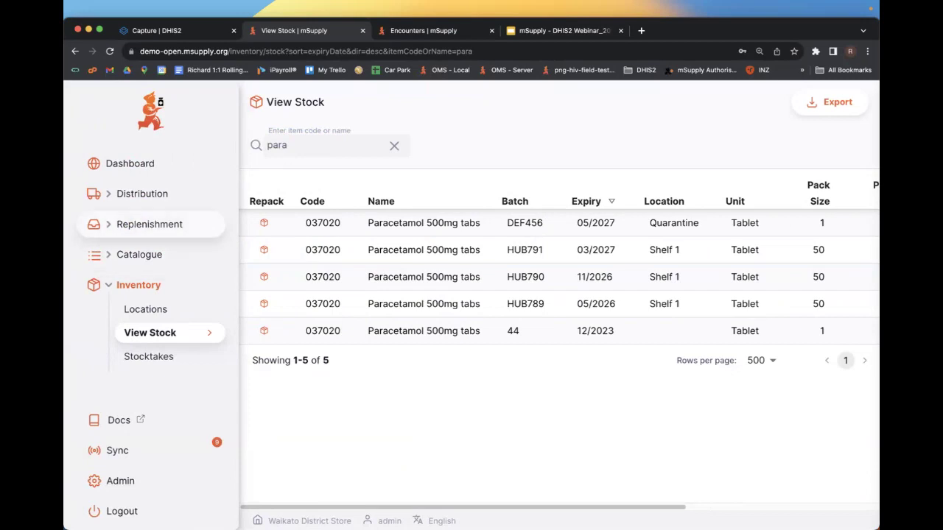
- Switch to the Kopu Health Centre store and view its internal orders list
{"action": "left_click", "coordinate": [188, 521]}
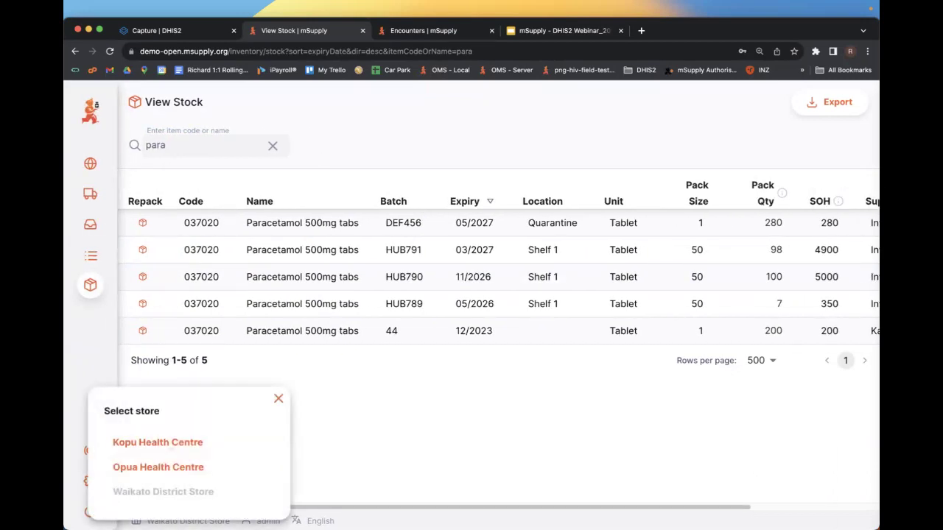
{"action": "left_click", "coordinate": [158, 442]}
{"action": "mouse_move", "coordinate": [90, 255]}
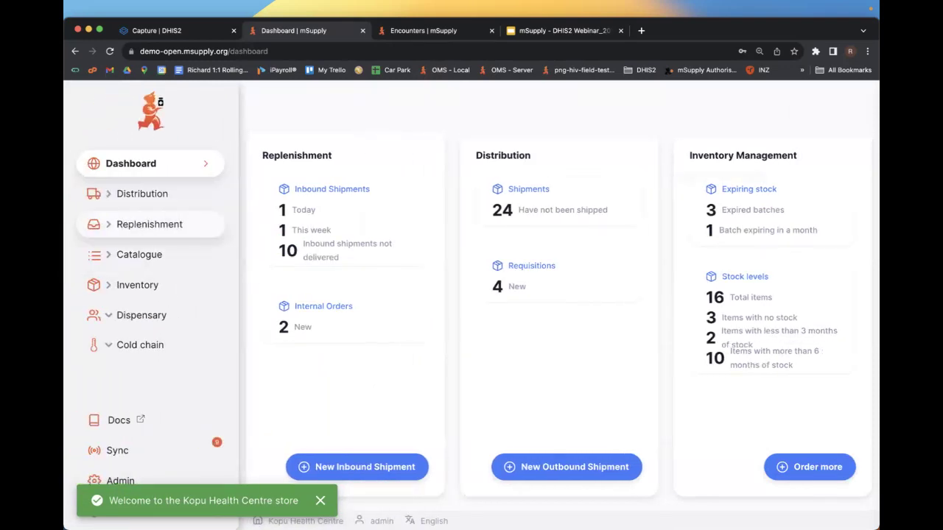
{"action": "left_click", "coordinate": [149, 224]}
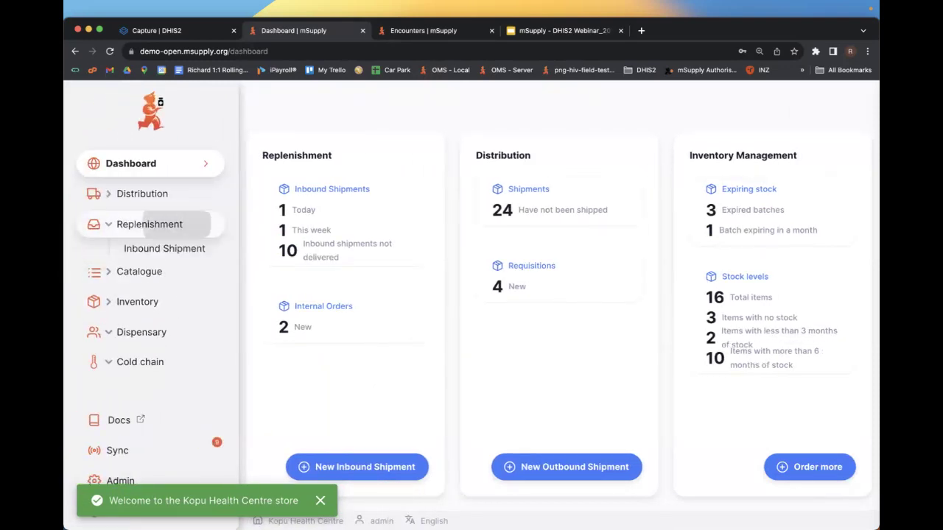
{"action": "left_click", "coordinate": [151, 271]}
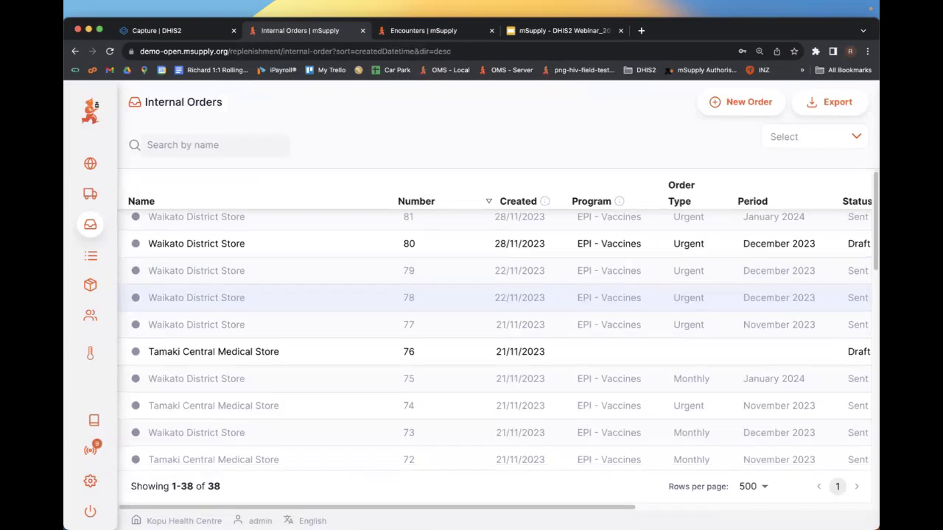
- Switch to Opua Health Centre and open its internal order #66
{"action": "left_click", "coordinate": [180, 521]}
{"action": "left_click", "coordinate": [168, 465]}
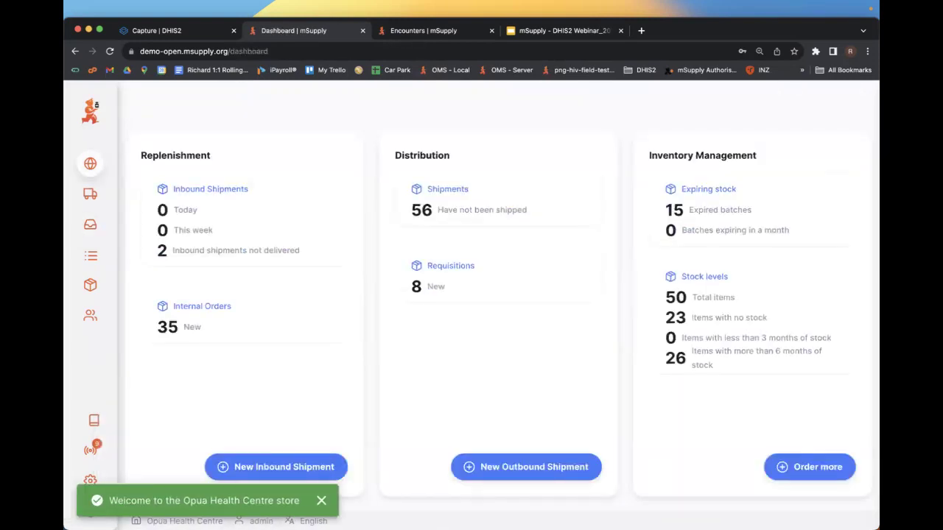
{"action": "left_click", "coordinate": [157, 272]}
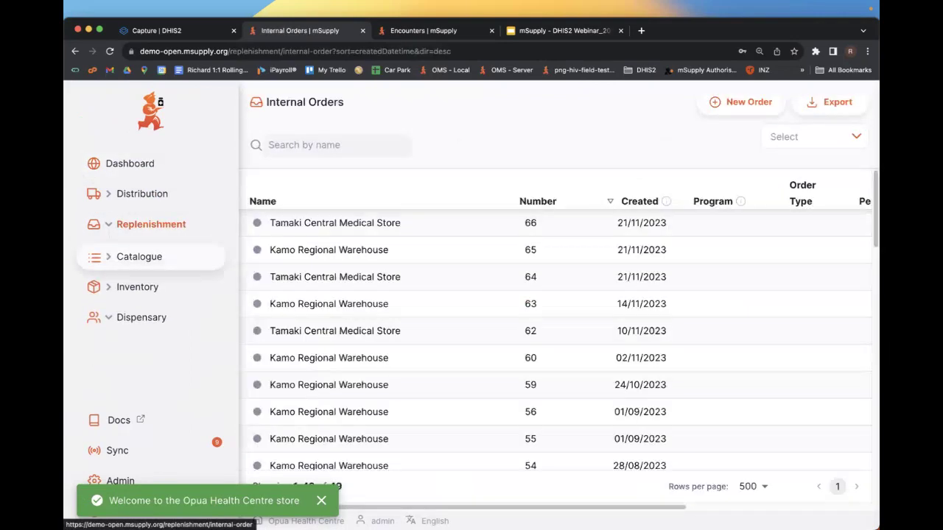
{"action": "scroll", "coordinate": [471, 332], "scroll_direction": "down", "scroll_amount": 5}
{"action": "scroll", "coordinate": [472, 295], "scroll_direction": "down", "scroll_amount": 10}
{"action": "scroll", "coordinate": [472, 391], "scroll_direction": "up", "scroll_amount": 8}
{"action": "scroll", "coordinate": [471, 331], "scroll_direction": "up", "scroll_amount": 8}
{"action": "scroll", "coordinate": [472, 332], "scroll_direction": "down", "scroll_amount": 10}
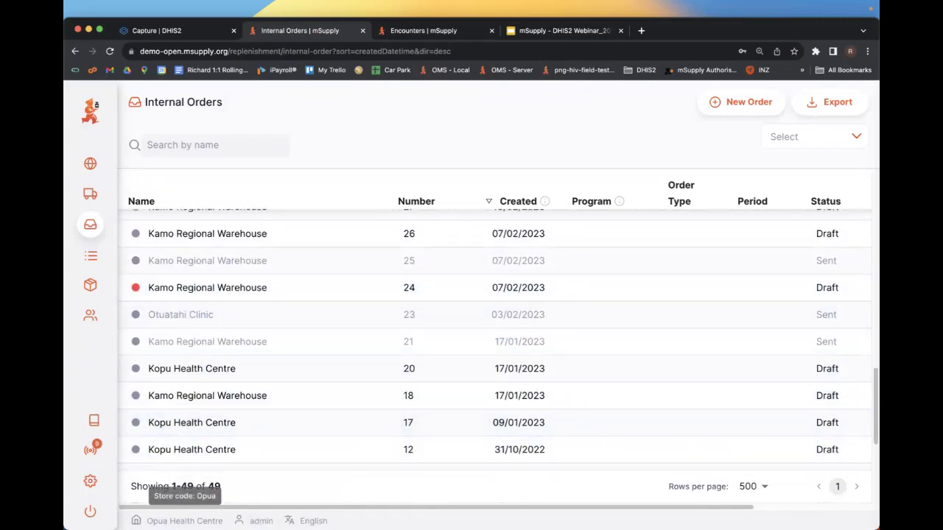
{"action": "scroll", "coordinate": [472, 347], "scroll_direction": "down", "scroll_amount": 3}
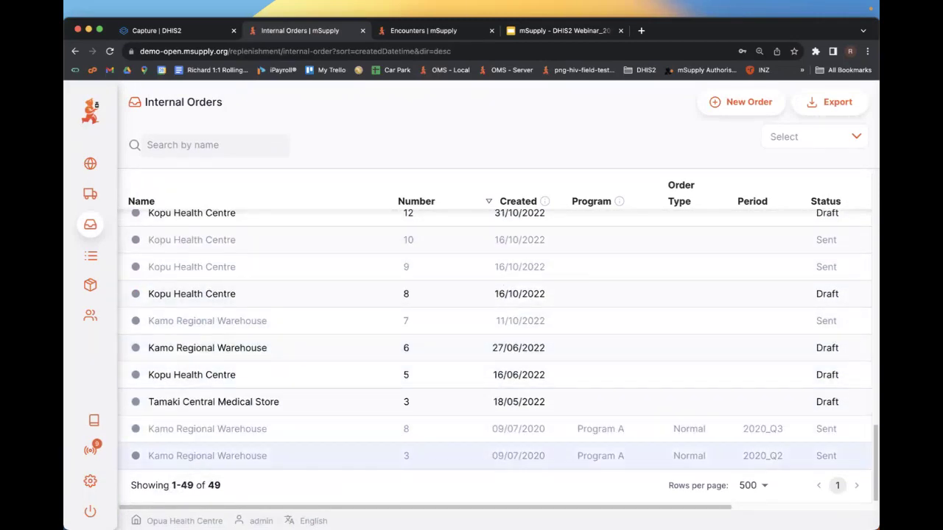
{"action": "scroll", "coordinate": [472, 435], "scroll_direction": "up", "scroll_amount": 12}
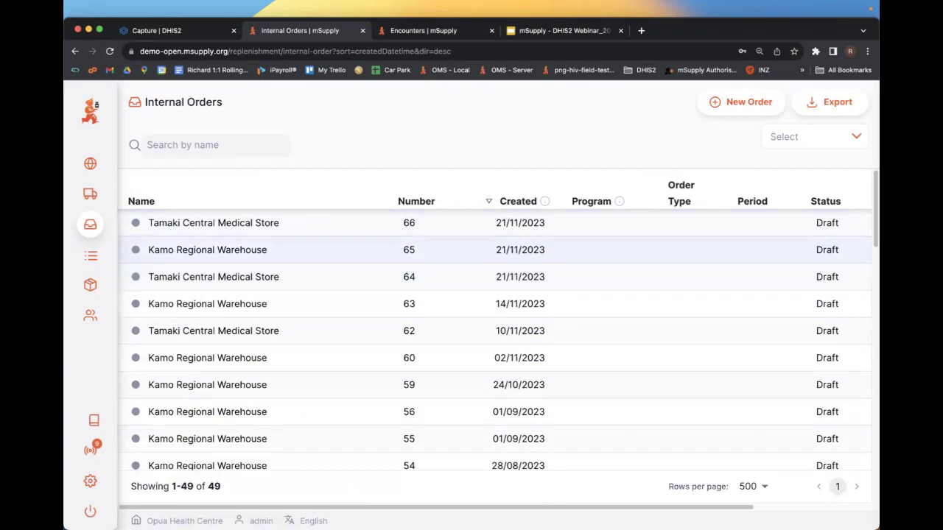
{"action": "mouse_move", "coordinate": [90, 258]}
{"action": "left_click", "coordinate": [442, 222]}
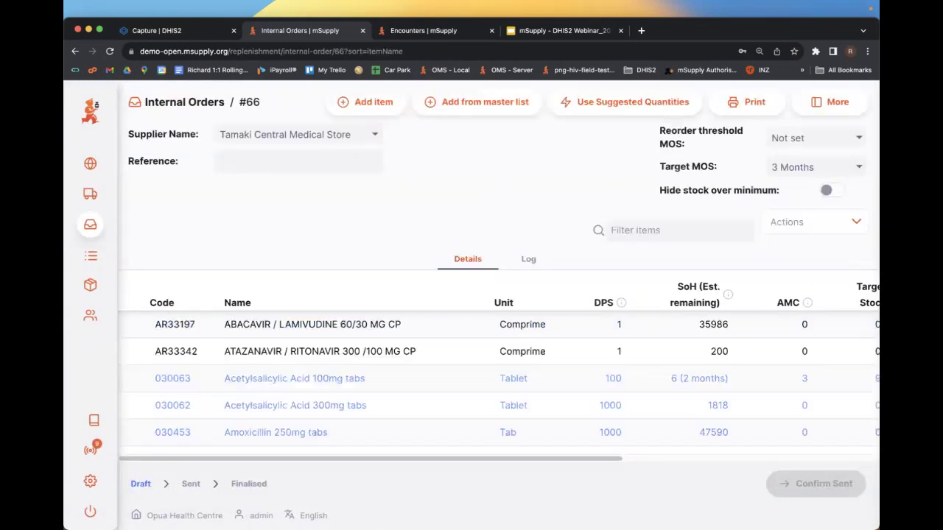
- Start internal order #67 with Kamo Regional Warehouse as supplier and show its master lists
{"action": "mouse_move", "coordinate": [90, 258]}
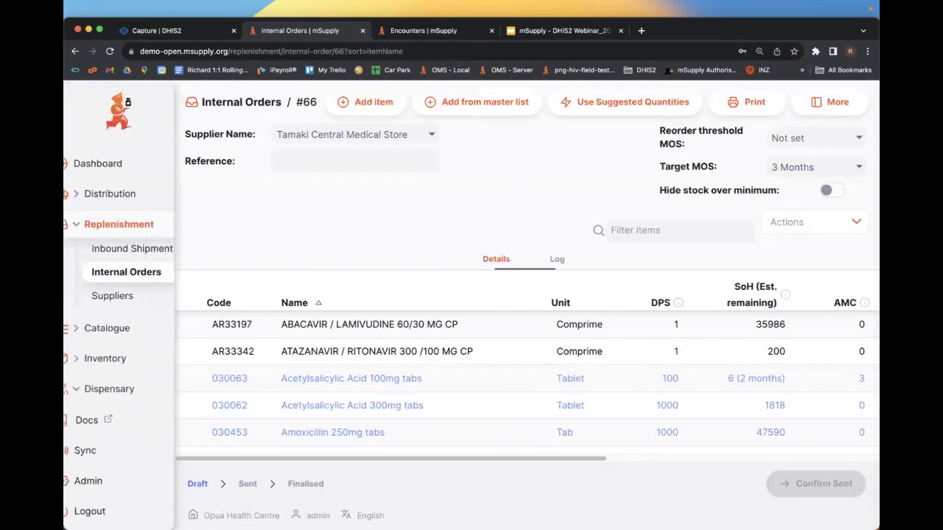
{"action": "left_click", "coordinate": [159, 271]}
{"action": "left_click", "coordinate": [740, 101]}
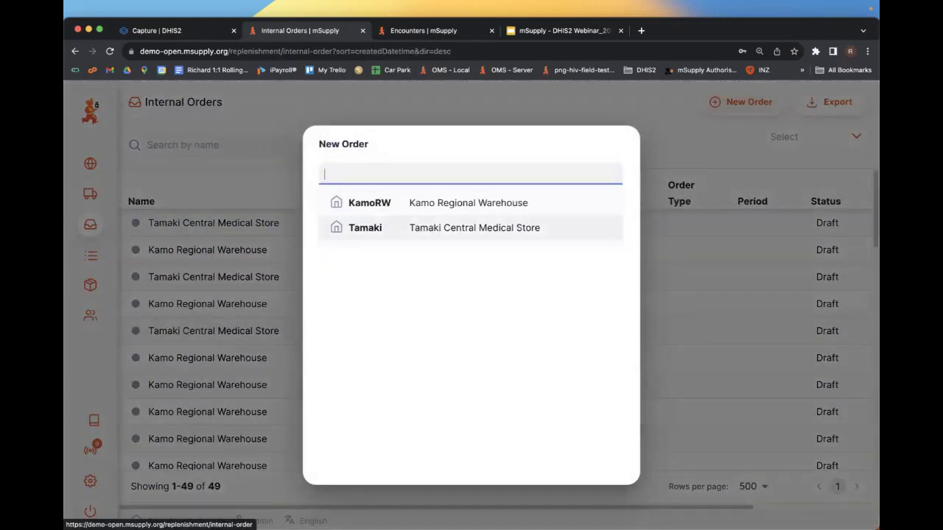
{"action": "key", "text": "Return"}
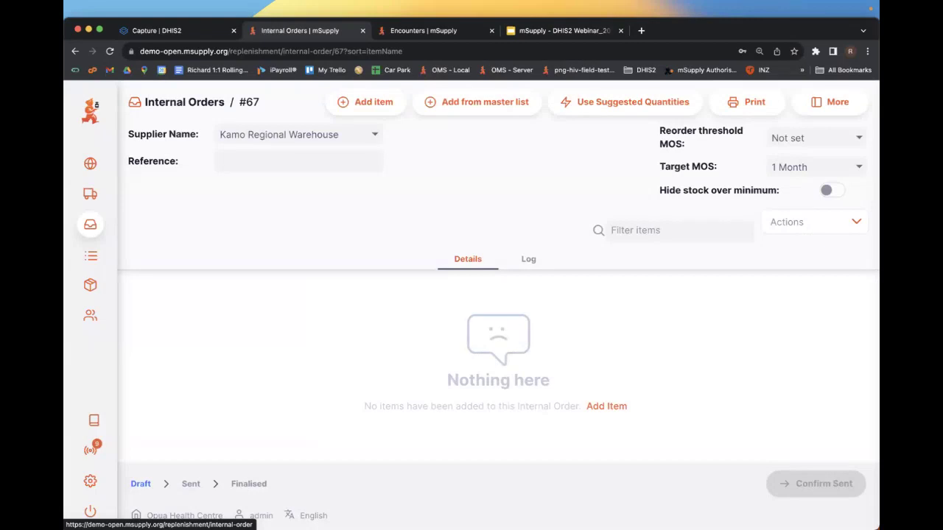
{"action": "left_click", "coordinate": [477, 101]}
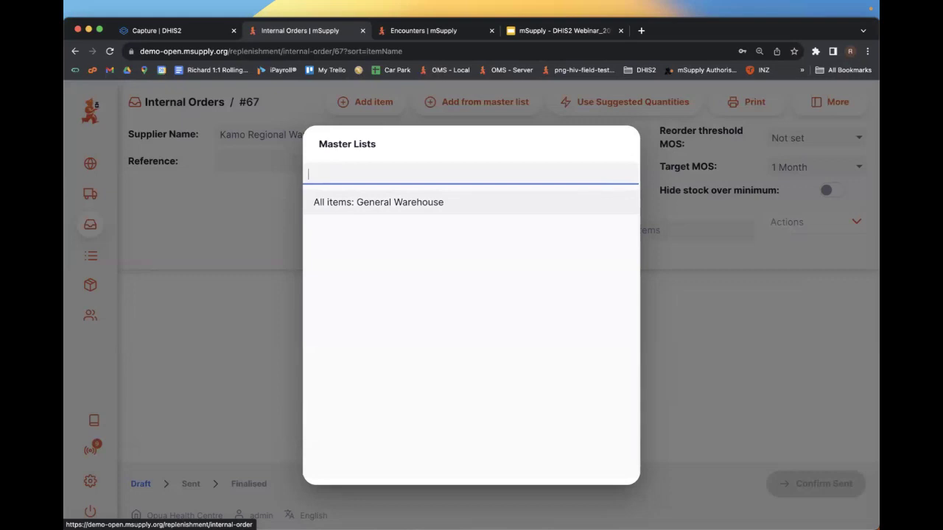
- Add all items from 'All items: General Warehouse' and inspect the Glipizide 5 mg line unchanged
{"action": "key", "text": "Return"}
{"action": "key", "text": "Return"}
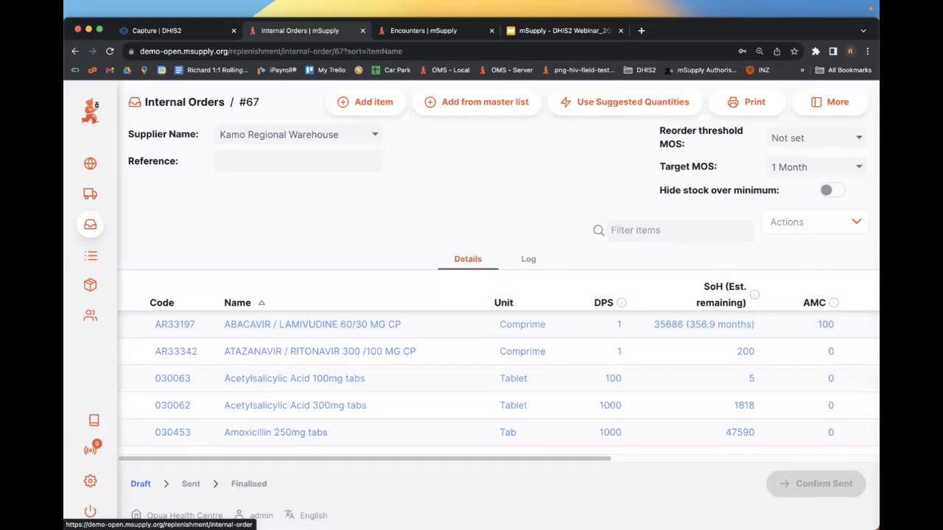
{"action": "scroll", "coordinate": [243, 361], "scroll_direction": "down", "scroll_amount": 15}
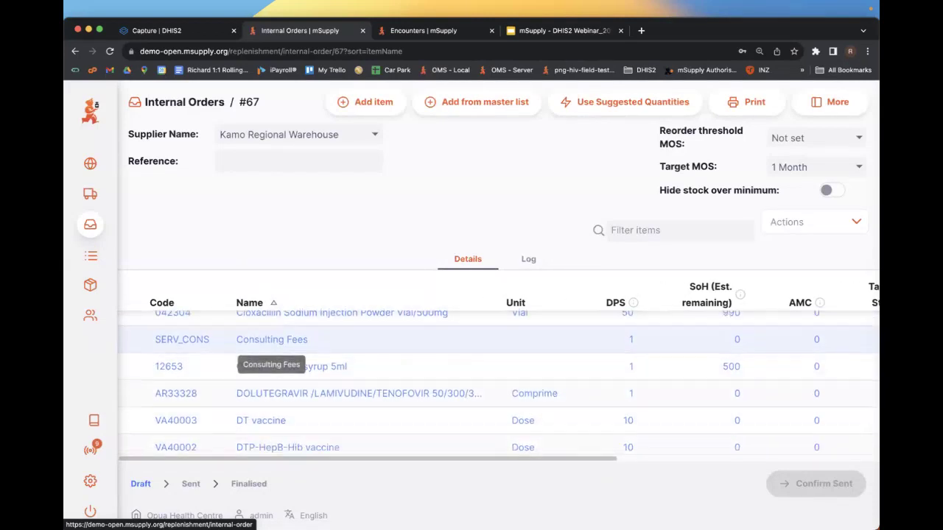
{"action": "scroll", "coordinate": [243, 353], "scroll_direction": "down", "scroll_amount": 10}
{"action": "scroll", "coordinate": [243, 354], "scroll_direction": "up", "scroll_amount": 20}
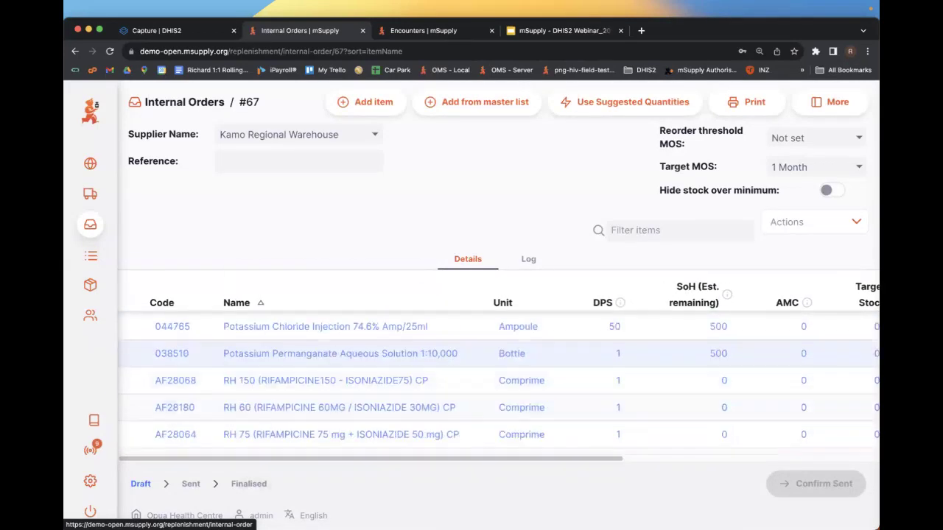
{"action": "scroll", "coordinate": [243, 354], "scroll_direction": "down", "scroll_amount": 3}
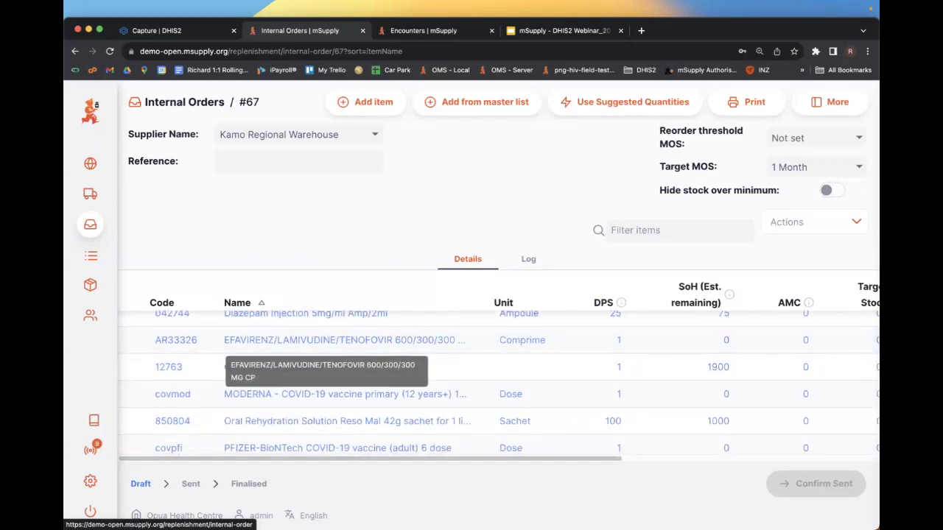
{"action": "left_click", "coordinate": [280, 367]}
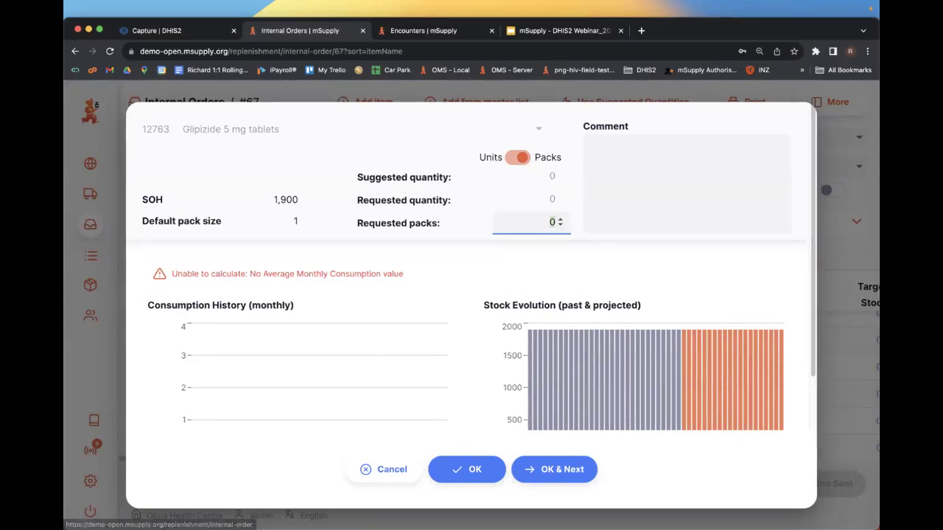
{"action": "left_click", "coordinate": [383, 470]}
- Review the filled order lines and return to the internal orders list
{"action": "scroll", "coordinate": [498, 377], "scroll_direction": "down", "scroll_amount": 5}
{"action": "scroll", "coordinate": [498, 378], "scroll_direction": "up", "scroll_amount": 1}
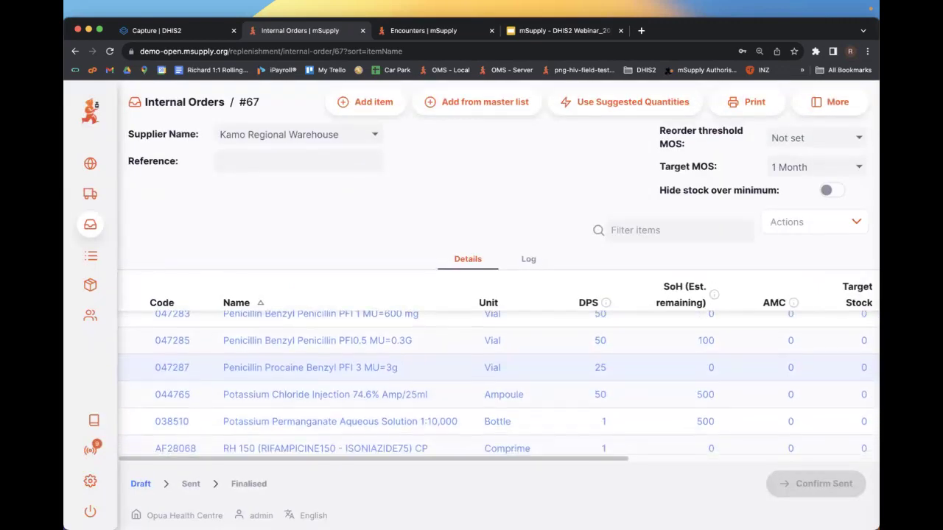
{"action": "scroll", "coordinate": [499, 378], "scroll_direction": "down", "scroll_amount": 5}
{"action": "scroll", "coordinate": [499, 378], "scroll_direction": "down", "scroll_amount": 4}
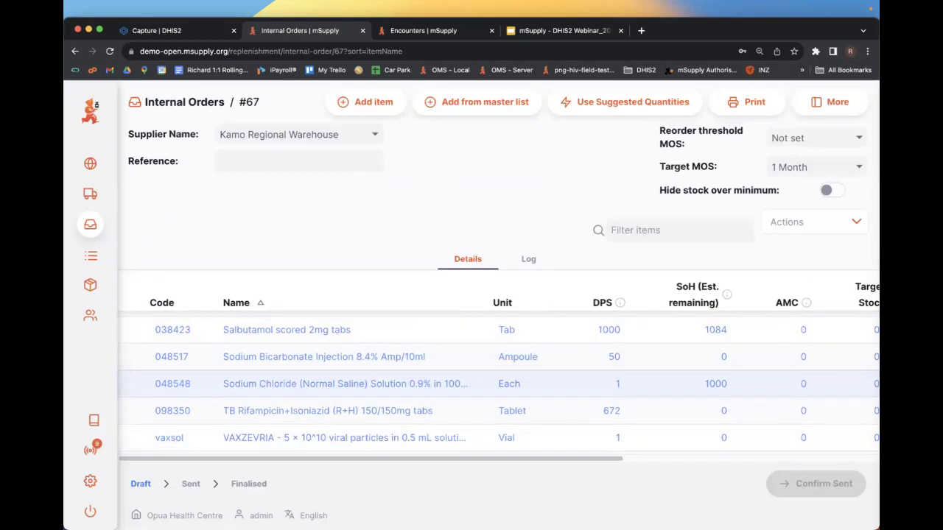
{"action": "scroll", "coordinate": [499, 378], "scroll_direction": "down", "scroll_amount": 5}
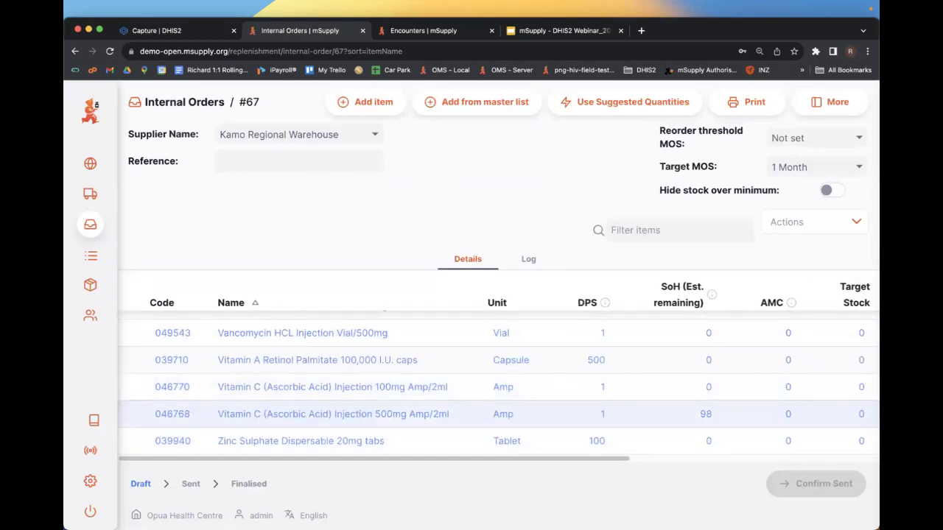
{"action": "scroll", "coordinate": [499, 378], "scroll_direction": "up", "scroll_amount": 10}
{"action": "left_click", "coordinate": [185, 101]}
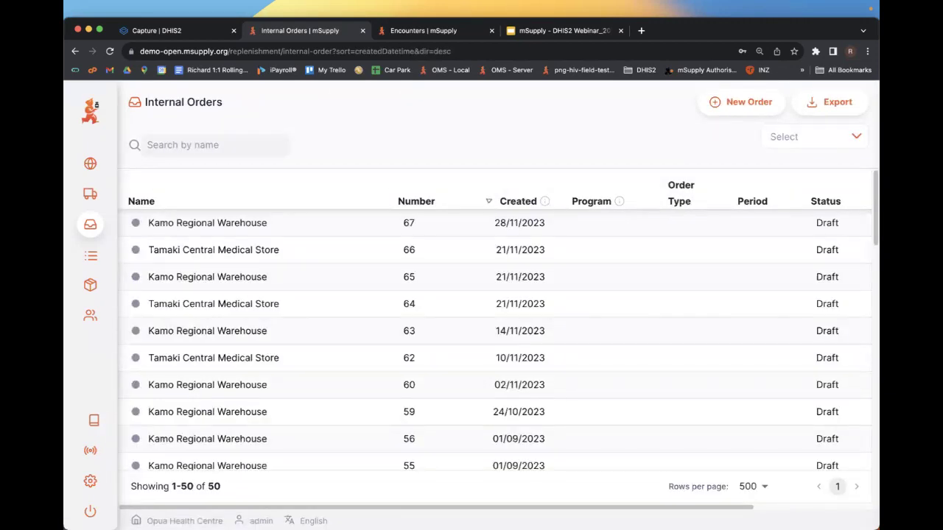
- Switch to Kopu Health Centre and open EPI - Vaccines internal order #46
{"action": "scroll", "coordinate": [499, 368], "scroll_direction": "down", "scroll_amount": 15}
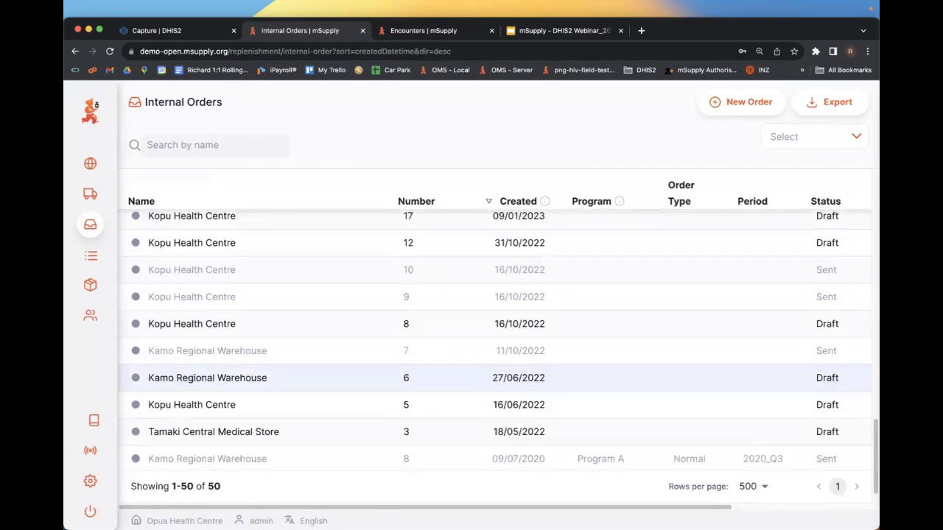
{"action": "scroll", "coordinate": [499, 369], "scroll_direction": "up", "scroll_amount": 15}
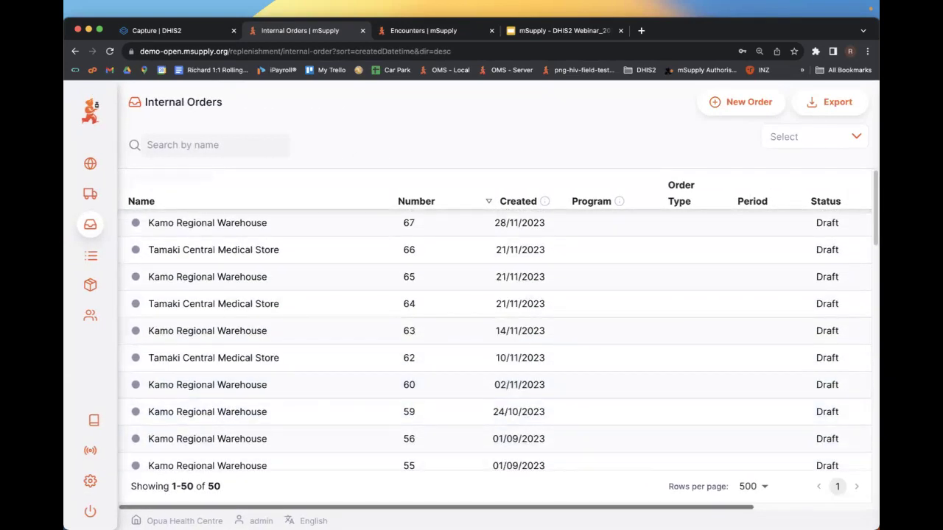
{"action": "left_click", "coordinate": [180, 520]}
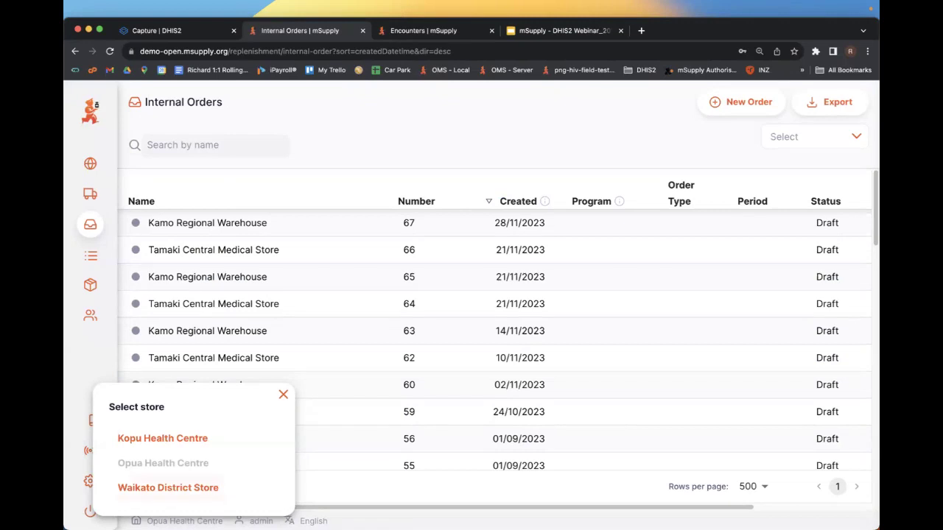
{"action": "left_click", "coordinate": [162, 438]}
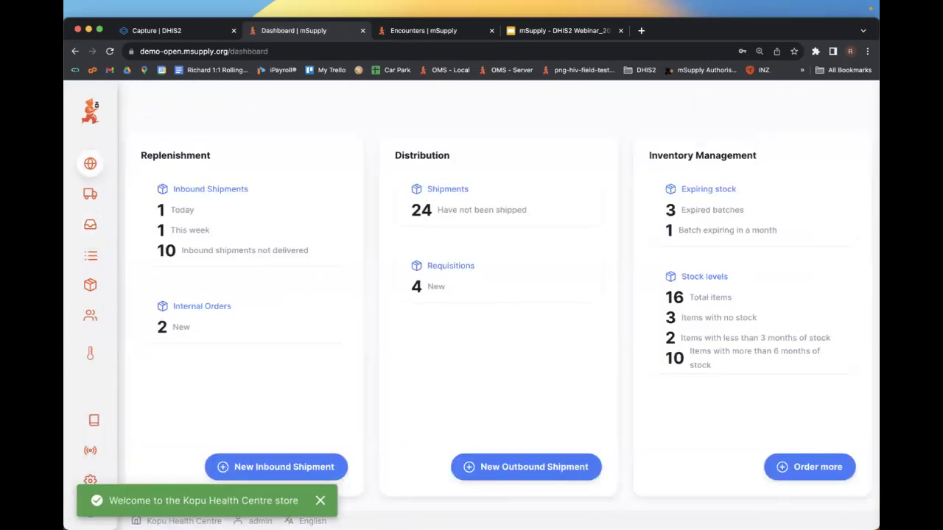
{"action": "left_click", "coordinate": [148, 221]}
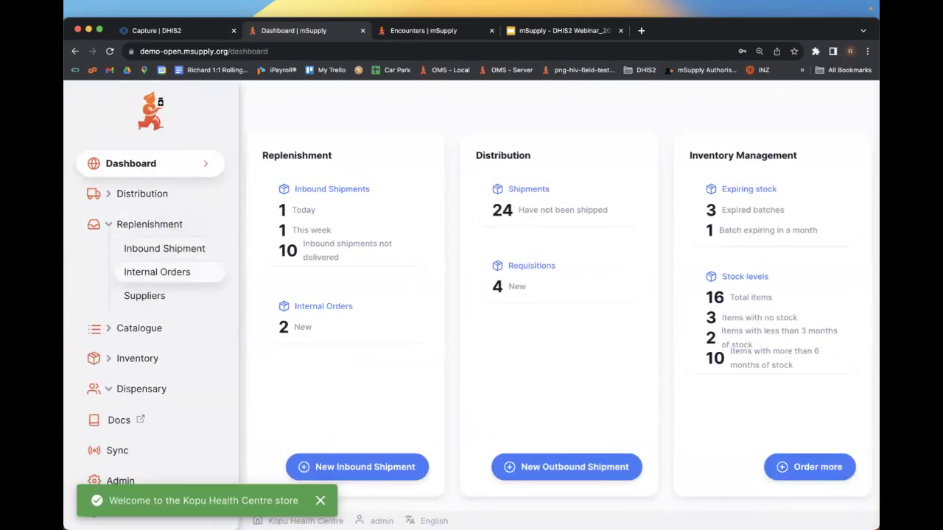
{"action": "left_click", "coordinate": [157, 271]}
{"action": "scroll", "coordinate": [498, 320], "scroll_direction": "down", "scroll_amount": 5}
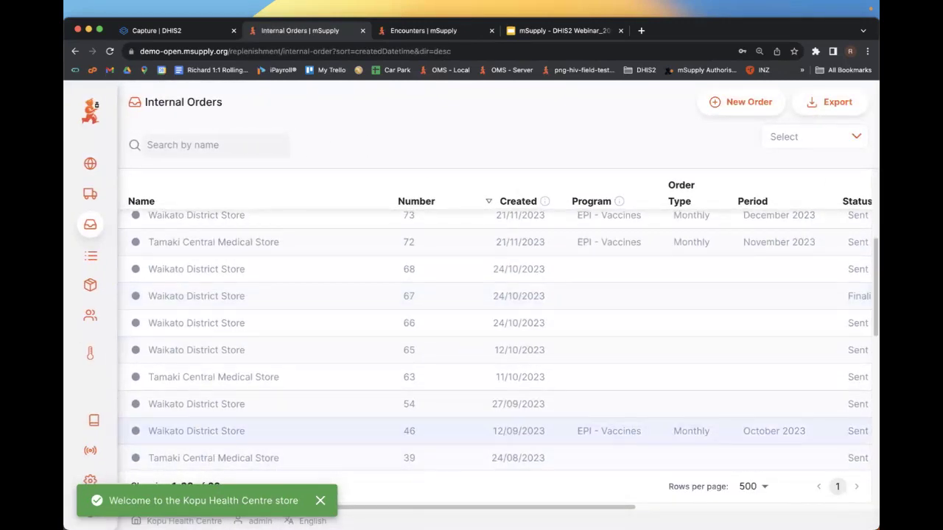
{"action": "left_click", "coordinate": [316, 430]}
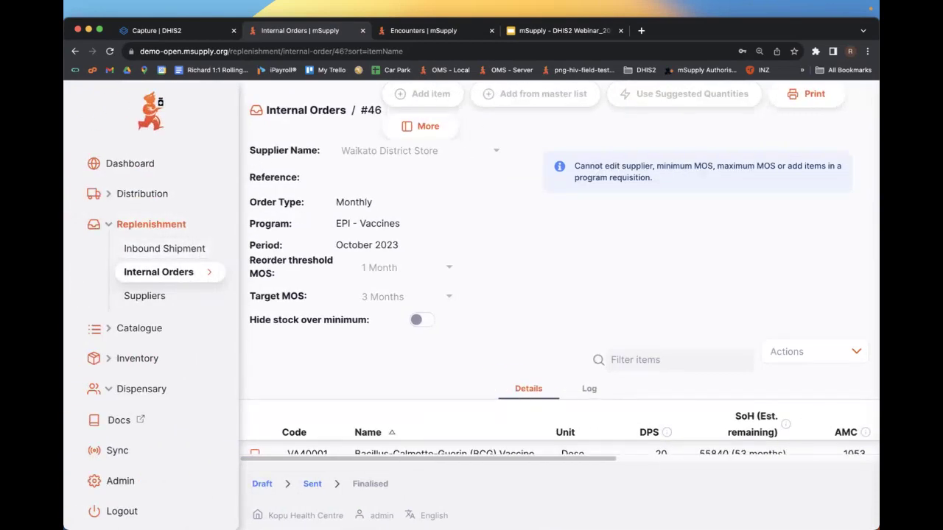
- Return to Internal Orders and begin a New Order with EPI - Vaccines as program option
{"action": "left_click", "coordinate": [158, 272]}
{"action": "left_click", "coordinate": [740, 101]}
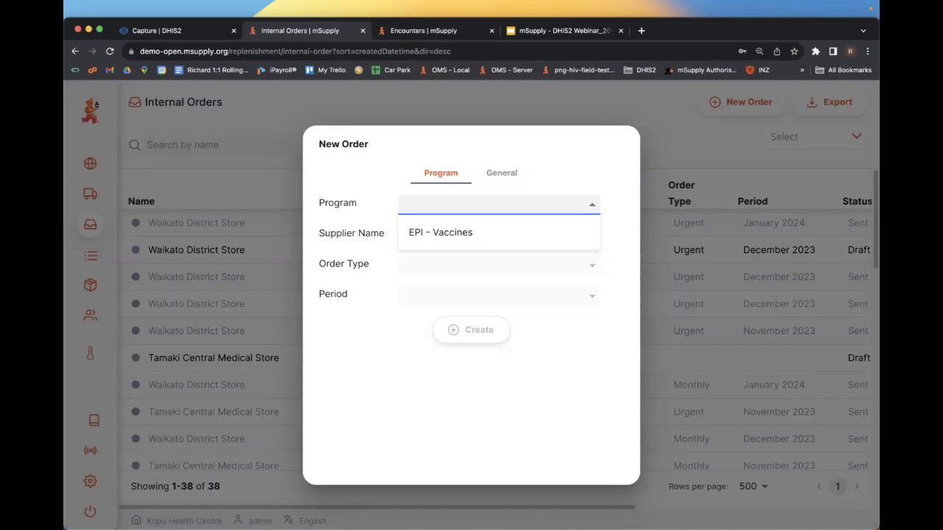
- Set up a Monthly EPI - Vaccines order from Tamaki Central Medical Store, then close it uncreated
{"action": "key", "text": "Down"}
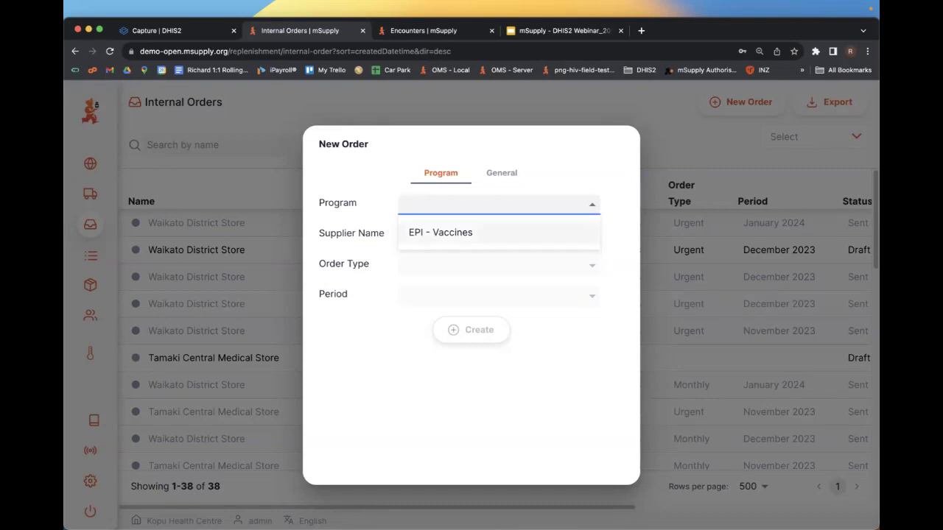
{"action": "key", "text": "Return"}
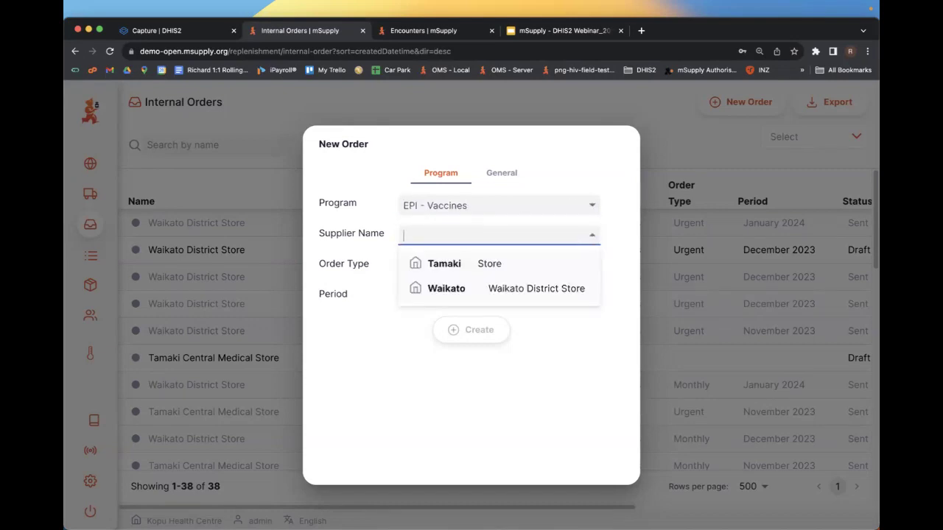
{"action": "key", "text": "Return"}
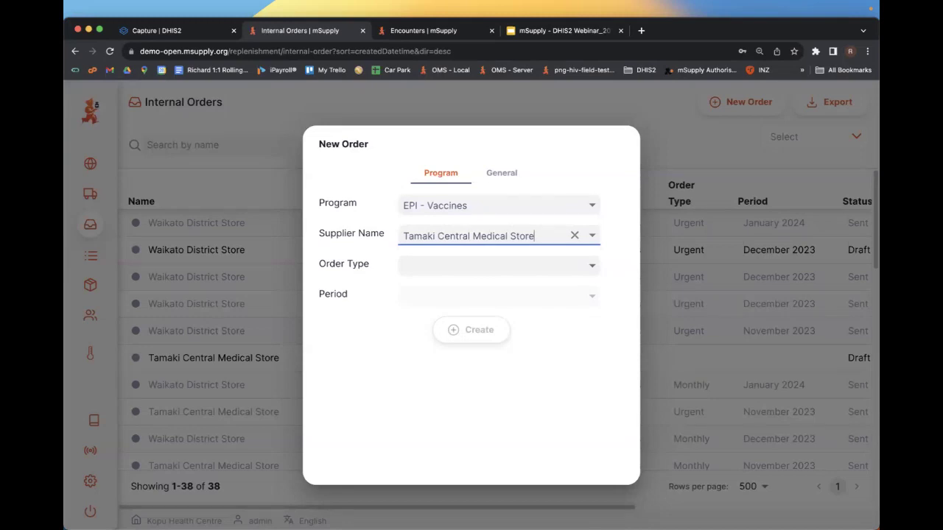
{"action": "key", "text": "Tab"}
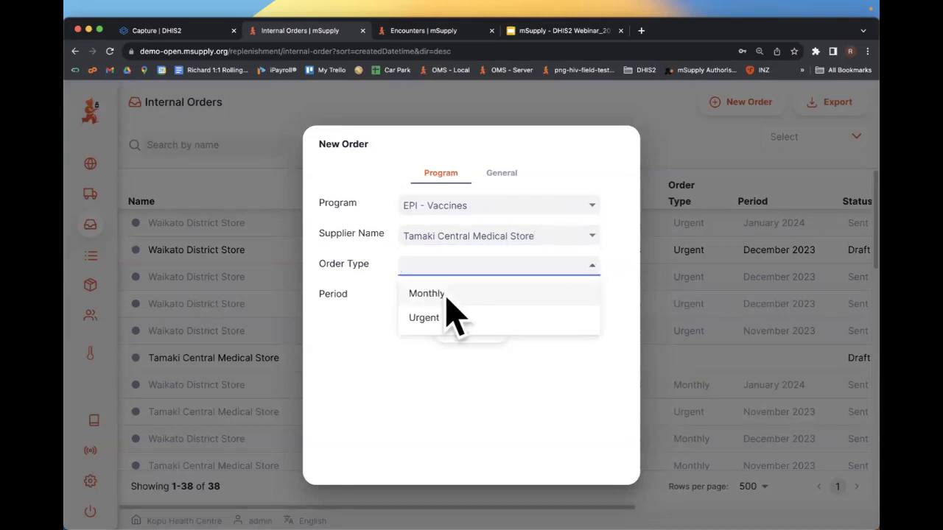
{"action": "left_click", "coordinate": [444, 298]}
{"action": "key", "text": "Tab"}
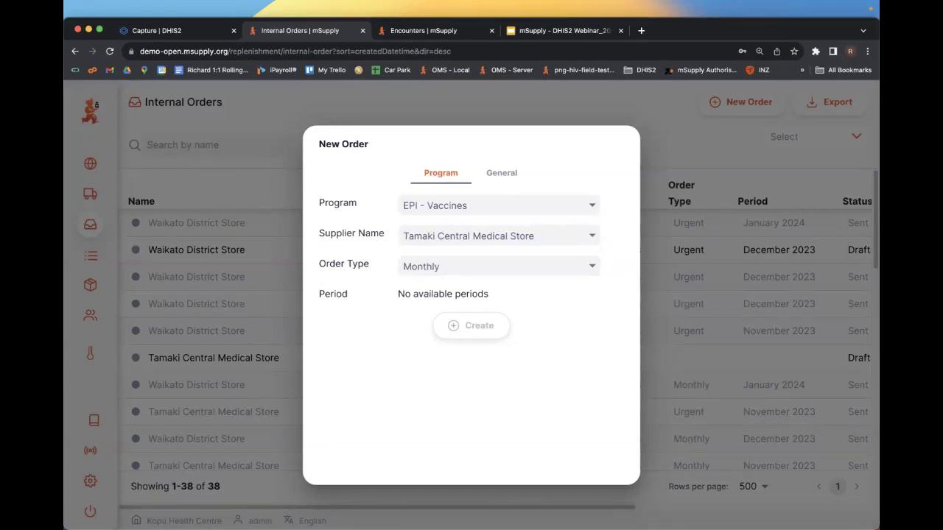
{"action": "left_click", "coordinate": [741, 103]}
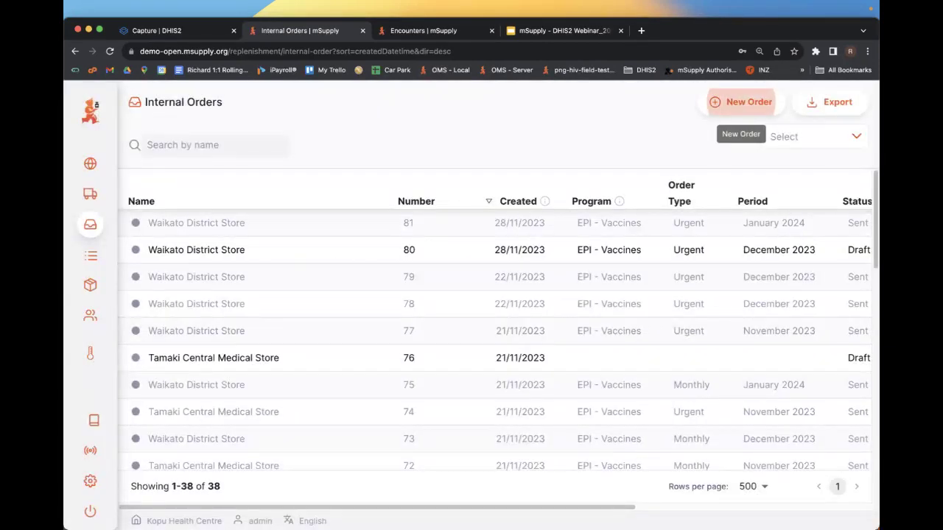
- Open the Patients list under Dispensary
{"action": "mouse_move", "coordinate": [92, 324]}
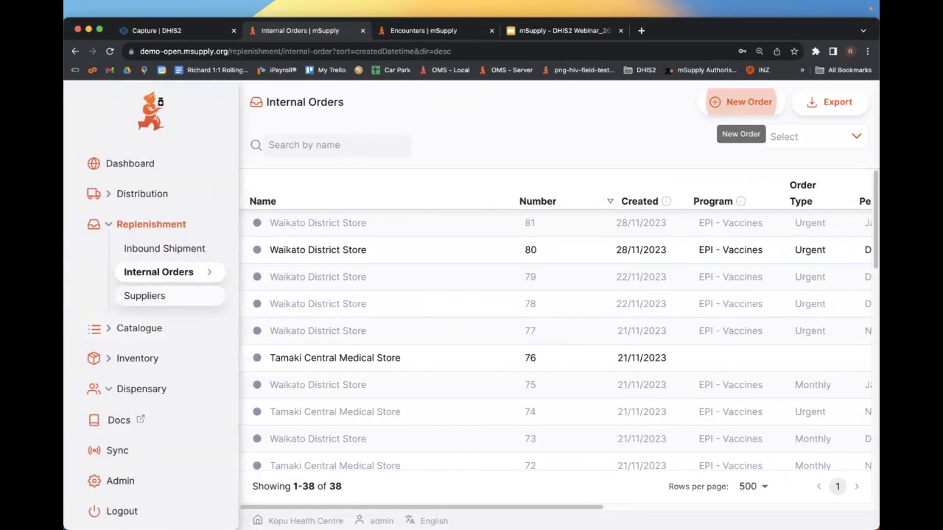
{"action": "left_click", "coordinate": [141, 346]}
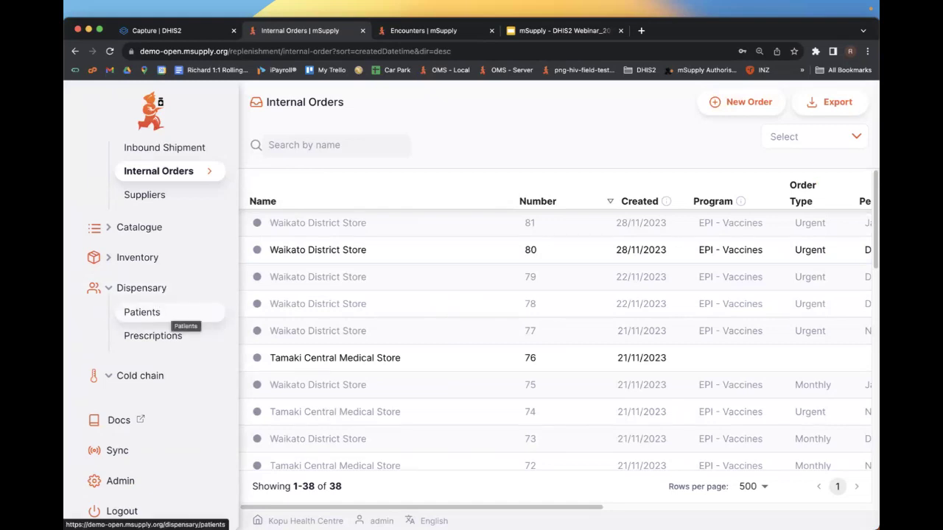
{"action": "left_click", "coordinate": [171, 313]}
{"action": "scroll", "coordinate": [494, 303], "scroll_direction": "down", "scroll_amount": 2}
{"action": "scroll", "coordinate": [493, 304], "scroll_direction": "up", "scroll_amount": 2}
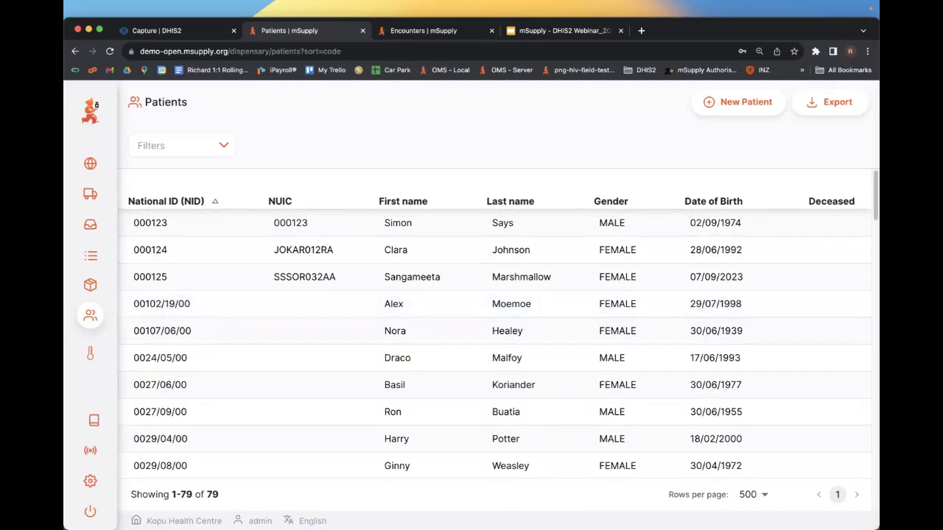
- Enter the patient's first and last name, open the matching existing record, then Prescriptions
{"action": "left_click", "coordinate": [739, 102]}
{"action": "left_click", "coordinate": [521, 328]}
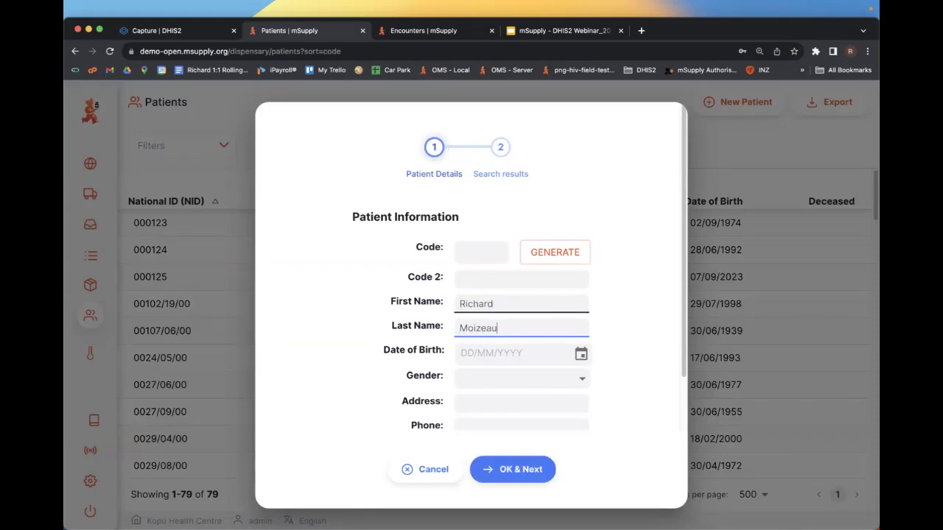
{"action": "left_click", "coordinate": [512, 469]}
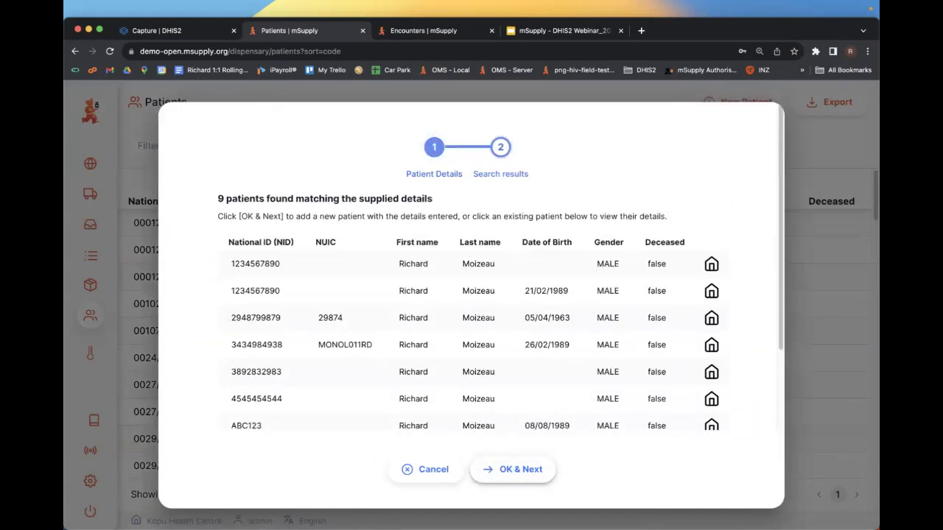
{"action": "scroll", "coordinate": [455, 313], "scroll_direction": "down", "scroll_amount": 3}
{"action": "scroll", "coordinate": [516, 306], "scroll_direction": "up", "scroll_amount": 1}
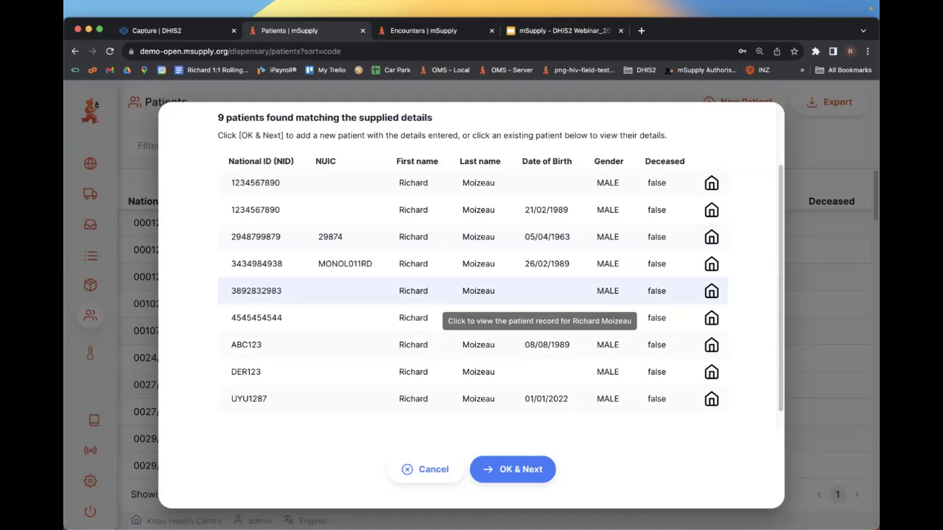
{"action": "scroll", "coordinate": [542, 243], "scroll_direction": "up", "scroll_amount": 2}
{"action": "scroll", "coordinate": [543, 196], "scroll_direction": "down", "scroll_amount": 2}
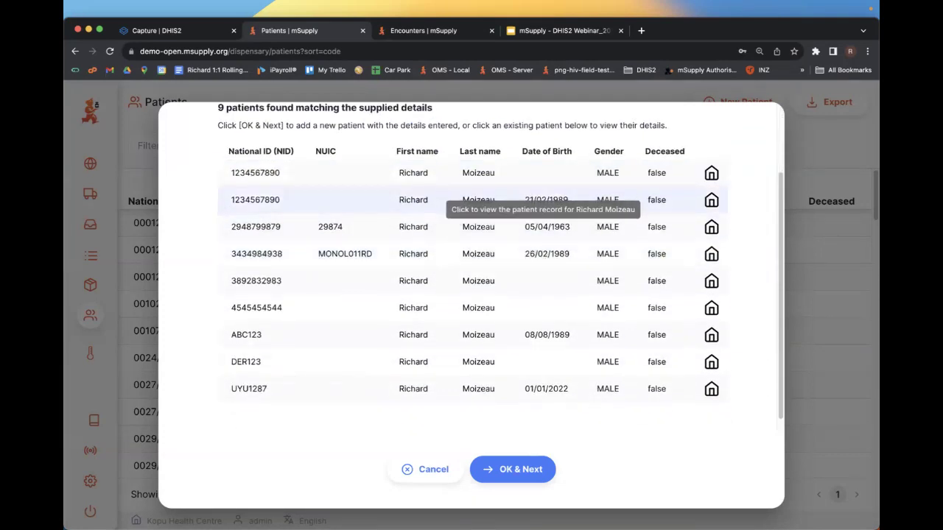
{"action": "left_click", "coordinate": [542, 172]}
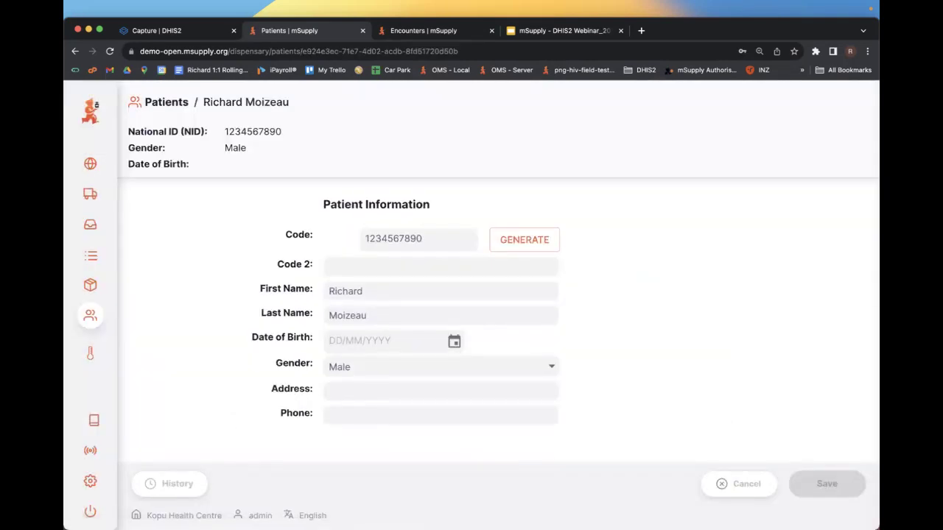
{"action": "left_click", "coordinate": [154, 366]}
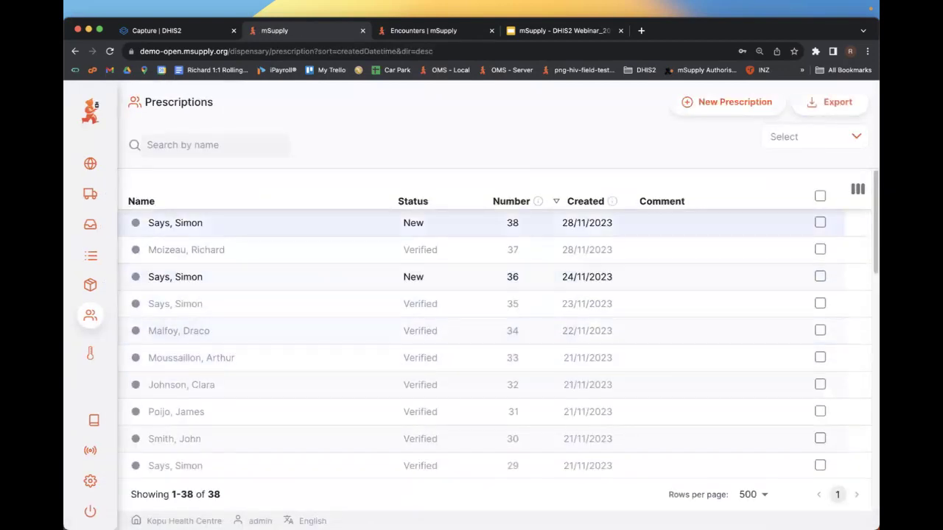
- Create new prescription #39 for the searched patient
{"action": "left_click", "coordinate": [726, 102]}
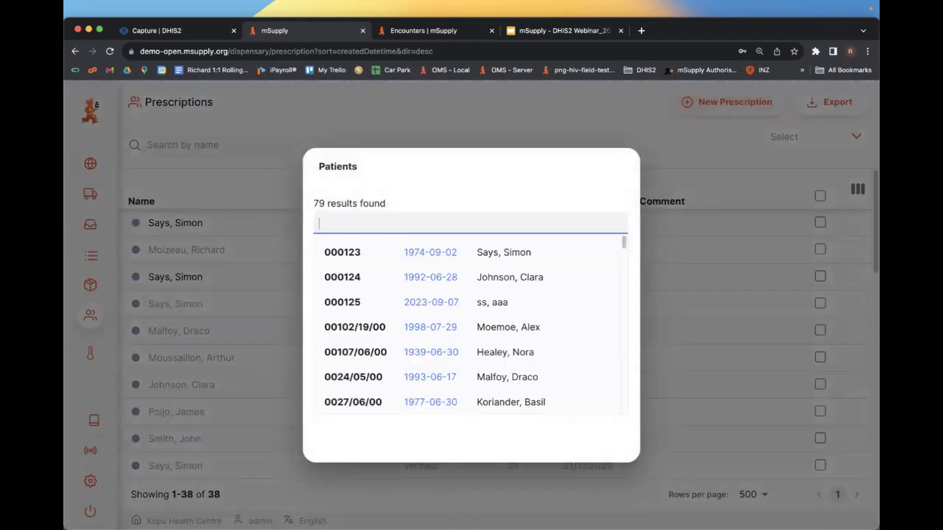
{"action": "type", "text": "richard"}
{"action": "key", "text": "Down"}
{"action": "key", "text": "Return"}
- Try adding Amoxicillin Dry Powder with directions '1 a day with food' and 1 pack from batch AB23
{"action": "left_click", "coordinate": [744, 101]}
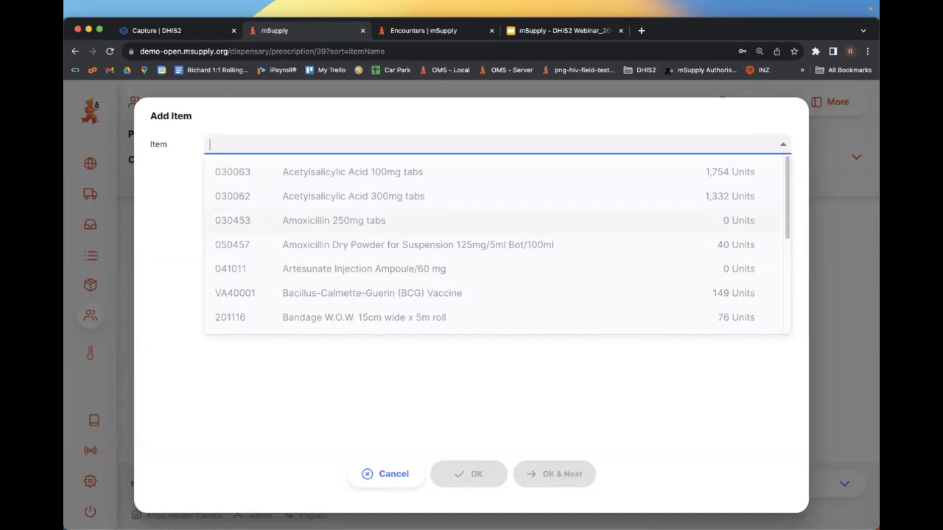
{"action": "left_click", "coordinate": [418, 245]}
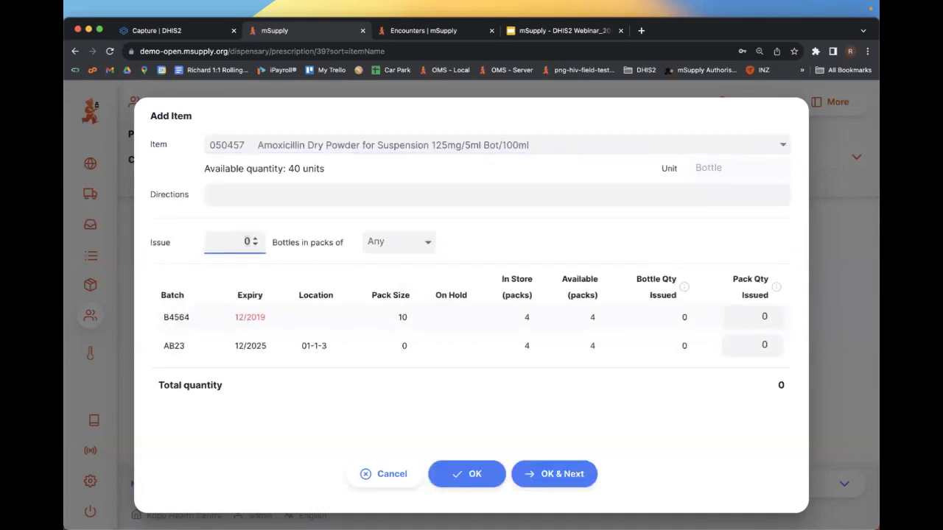
{"action": "left_click", "coordinate": [294, 193]}
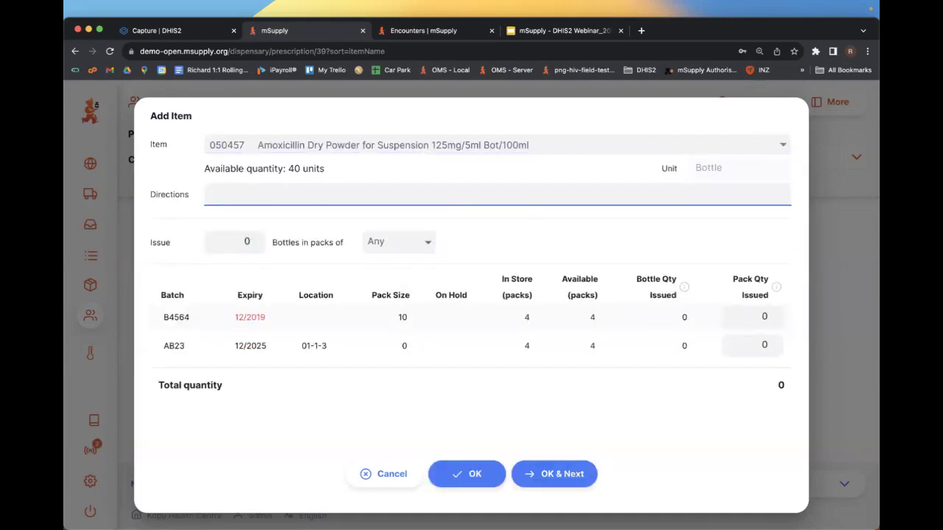
{"action": "type", "text": "1 a day with food"}
{"action": "left_click", "coordinate": [246, 241]}
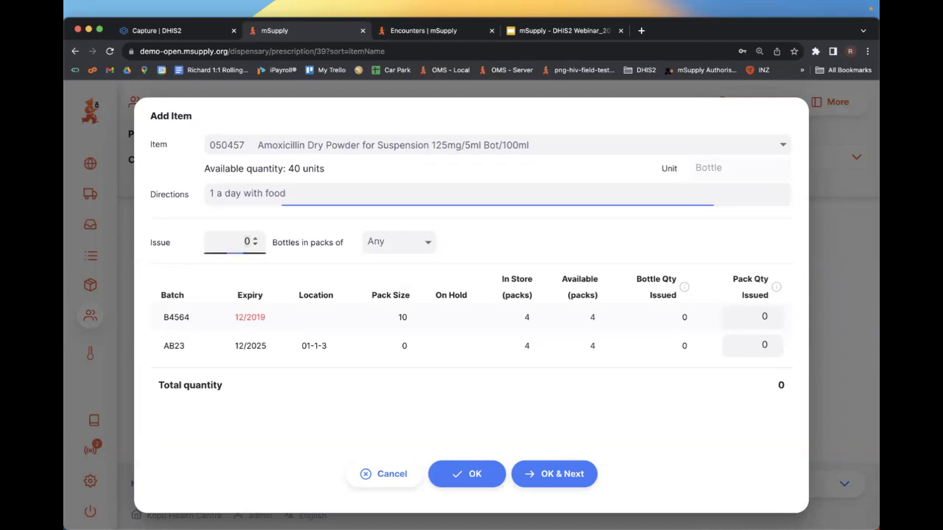
{"action": "key", "text": "BackSpace"}
{"action": "type", "text": "4"}
{"action": "key", "text": "BackSpace"}
{"action": "type", "text": "4"}
{"action": "key", "text": "BackSpace"}
{"action": "key", "text": "BackSpace"}
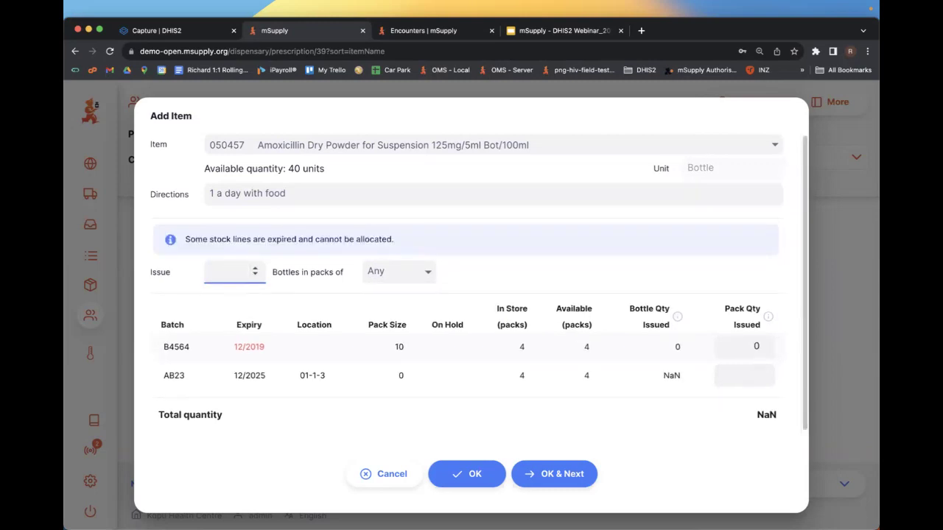
{"action": "key", "text": "Tab"}
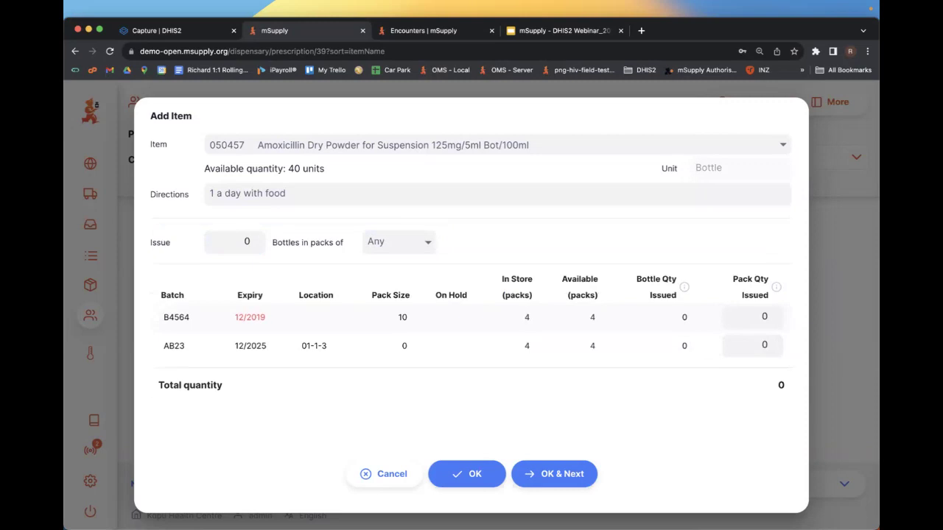
{"action": "left_click", "coordinate": [751, 344]}
{"action": "type", "text": "1"}
{"action": "left_click", "coordinate": [467, 473]}
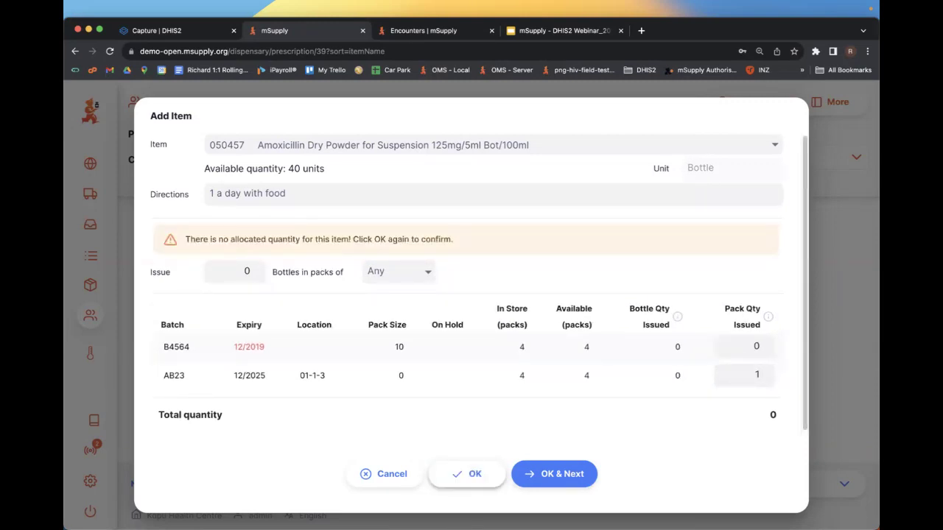
{"action": "left_click", "coordinate": [467, 474]}
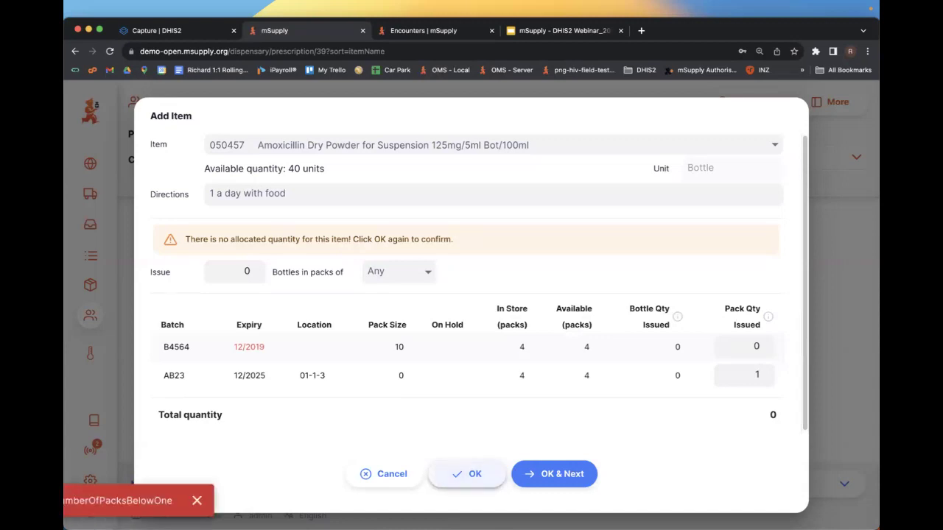
- Cancel the amoxicillin line and add 10 packs of Acetylsalicylic Acid 100mg tabs instead
{"action": "right_click", "coordinate": [404, 474]}
{"action": "key", "text": "Escape"}
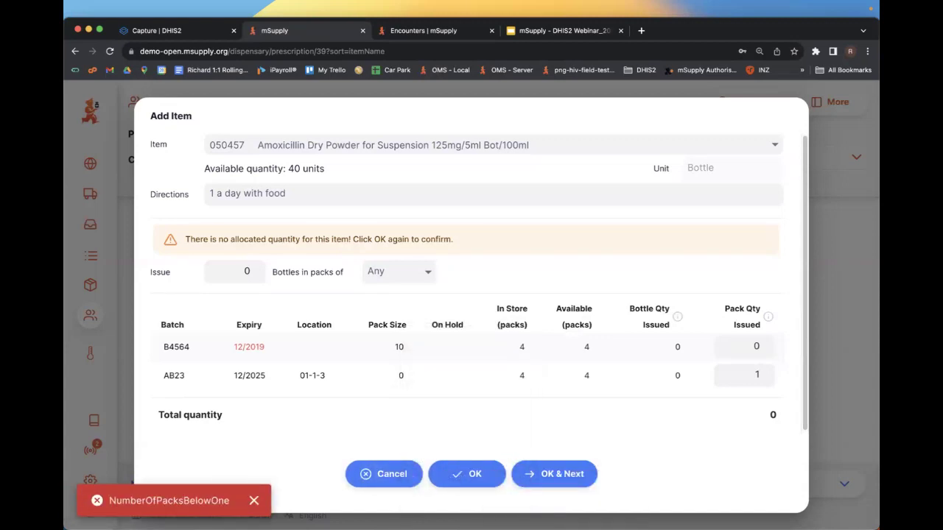
{"action": "left_click", "coordinate": [384, 474]}
{"action": "left_click", "coordinate": [744, 101]}
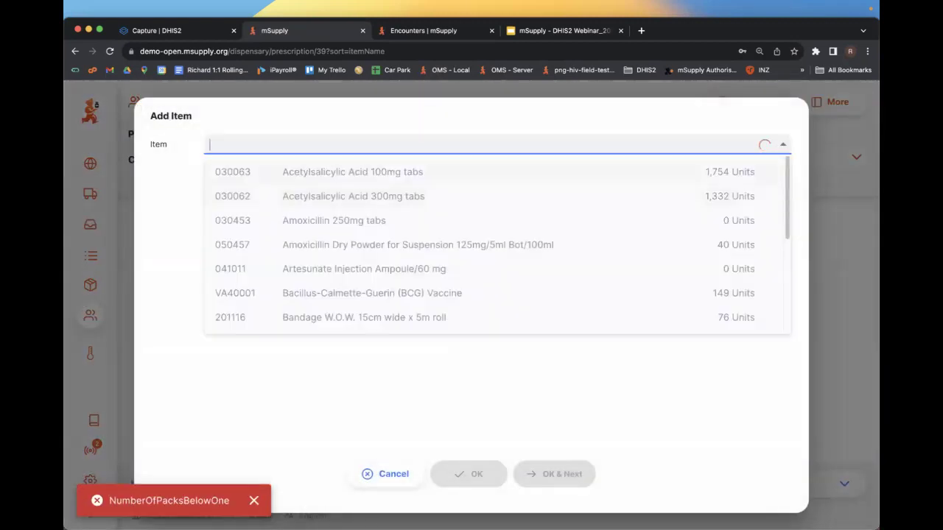
{"action": "key", "text": "Return"}
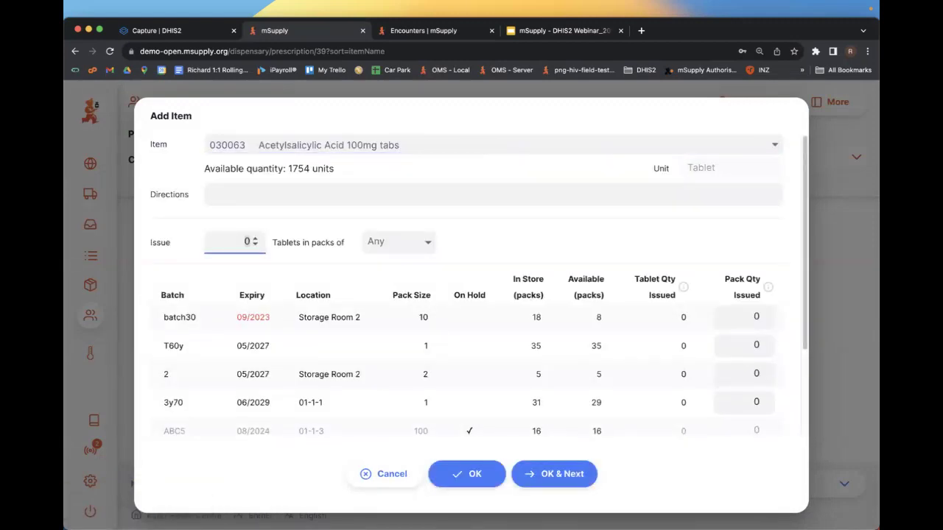
{"action": "type", "text": "10"}
{"action": "left_click", "coordinate": [442, 473]}
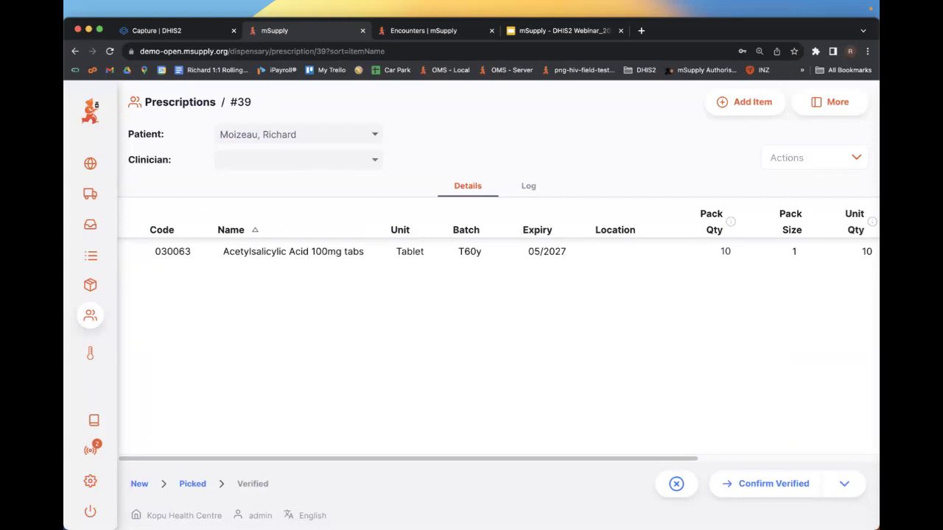
- Change prescription #39's status to Confirm Verified and confirm the change
{"action": "left_click", "coordinate": [844, 484]}
{"action": "key", "text": "Escape"}
{"action": "left_click", "coordinate": [844, 484]}
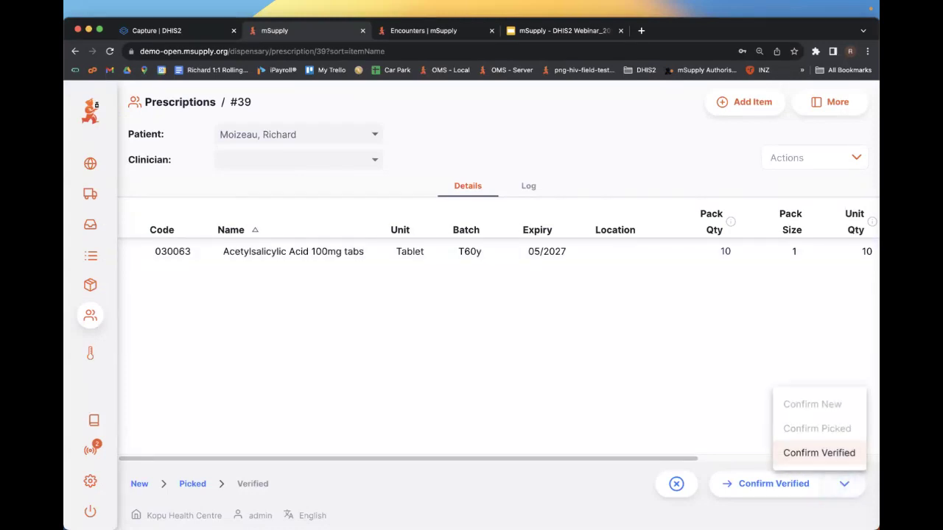
{"action": "left_click", "coordinate": [819, 453]}
{"action": "left_click", "coordinate": [774, 484]}
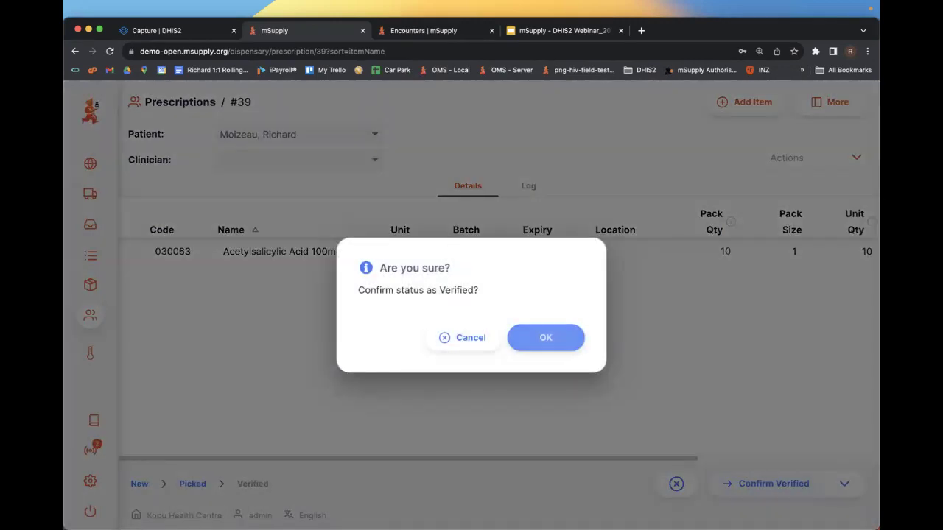
{"action": "left_click", "coordinate": [545, 338]}
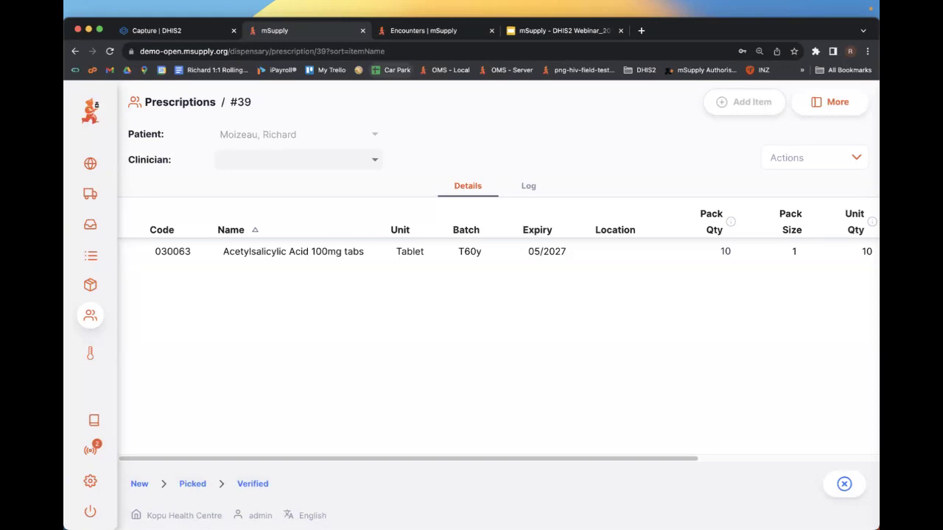
- Return to the Prescriptions list, now showing #39 as Verified among 39 prescriptions
{"action": "left_click", "coordinate": [155, 363]}
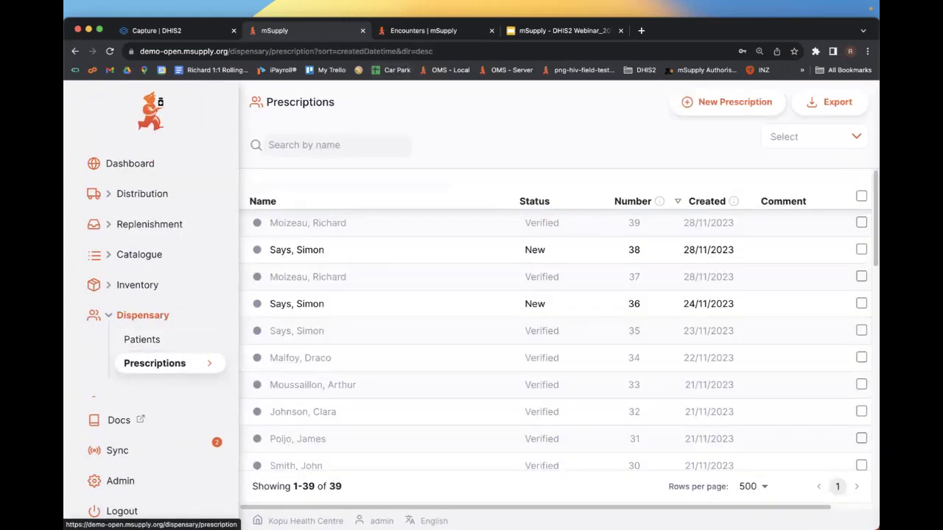
{"action": "scroll", "coordinate": [140, 372], "scroll_direction": "down", "scroll_amount": 1}
{"action": "left_click", "coordinate": [140, 372]}
{"action": "scroll", "coordinate": [140, 372], "scroll_direction": "down", "scroll_amount": 2}
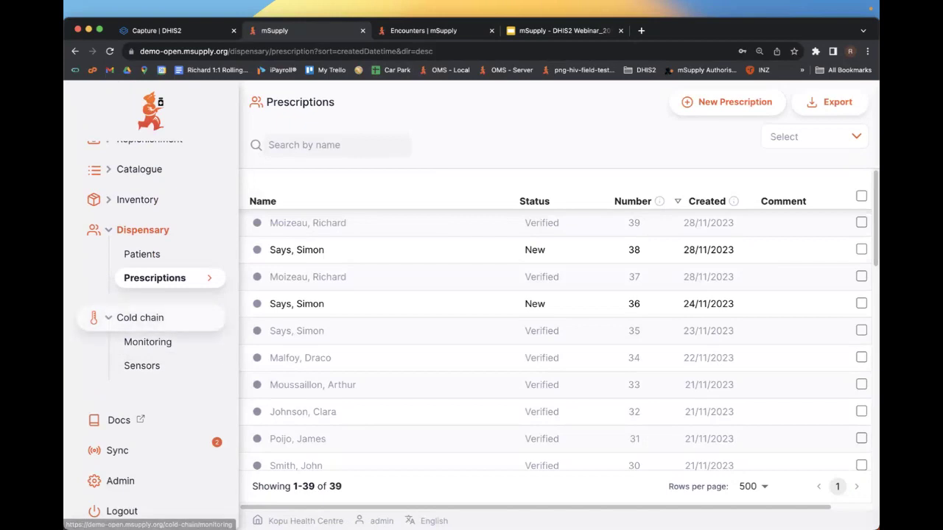
- Open cold chain Monitoring, view the temperature chart, then browse the recorded breaches
{"action": "left_click", "coordinate": [148, 342]}
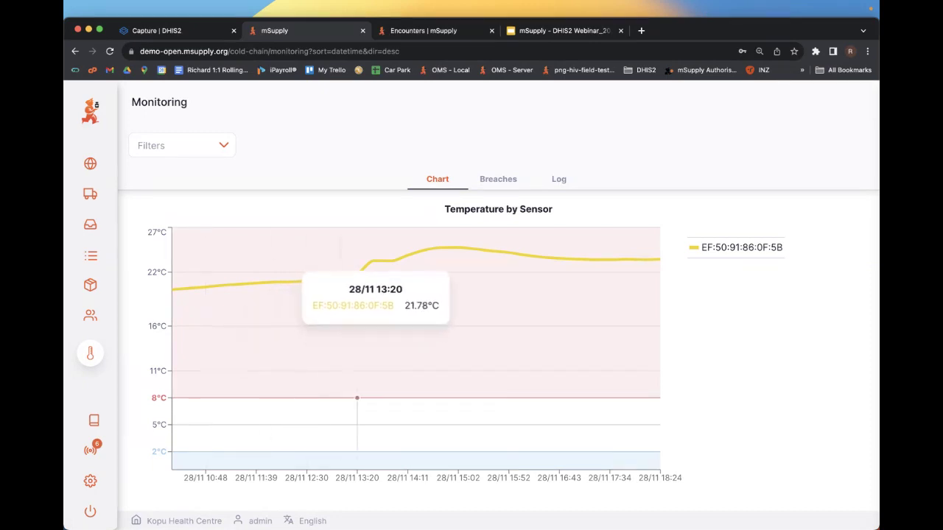
{"action": "left_click", "coordinate": [498, 179]}
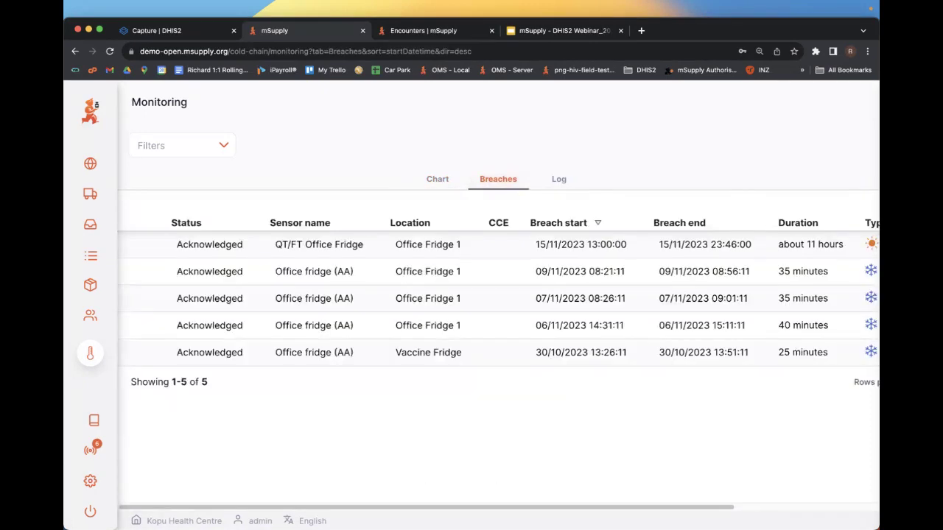
{"action": "scroll", "coordinate": [499, 363], "scroll_direction": "right", "scroll_amount": 5}
{"action": "scroll", "coordinate": [498, 364], "scroll_direction": "left", "scroll_amount": 5}
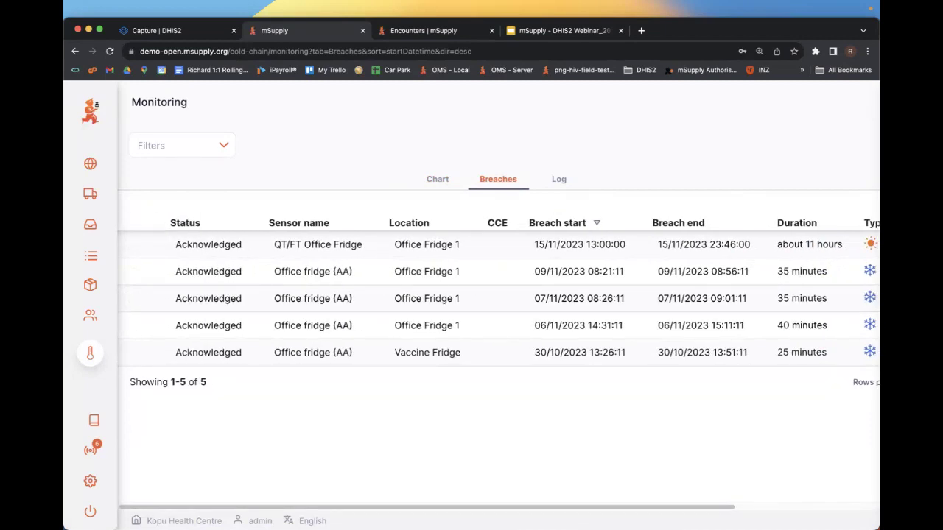
{"action": "scroll", "coordinate": [499, 364], "scroll_direction": "right", "scroll_amount": 5}
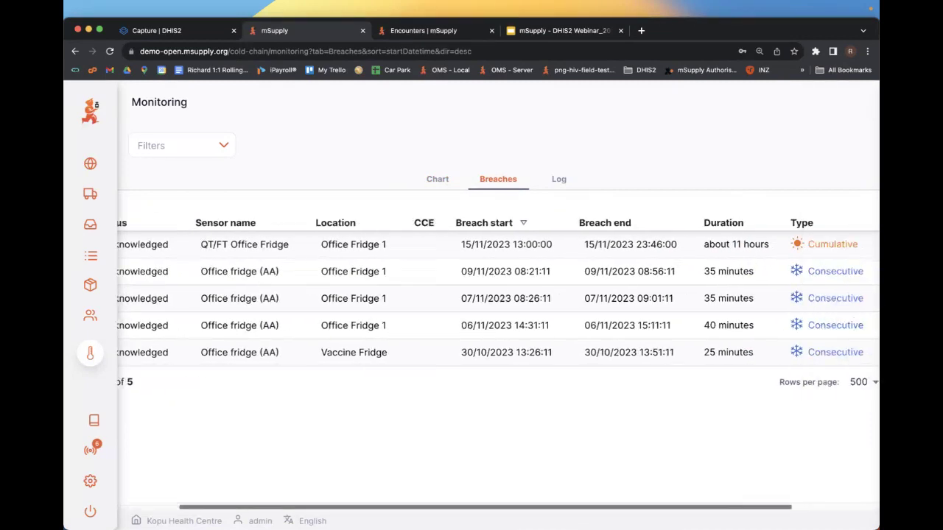
{"action": "scroll", "coordinate": [499, 364], "scroll_direction": "left", "scroll_amount": 5}
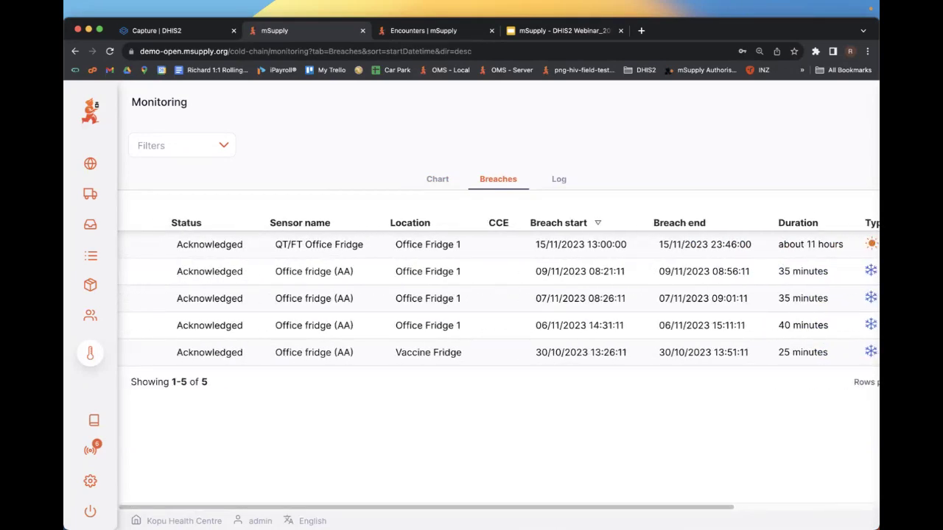
- Review the temperature log with readings around 23.4–23.6°C across 15114 records
{"action": "left_click", "coordinate": [559, 179]}
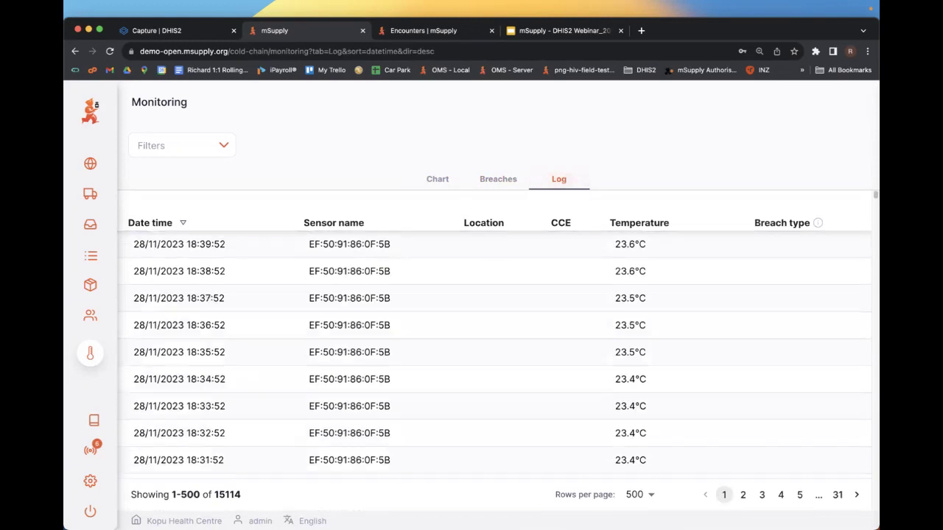
{"action": "scroll", "coordinate": [498, 336], "scroll_direction": "down", "scroll_amount": 20}
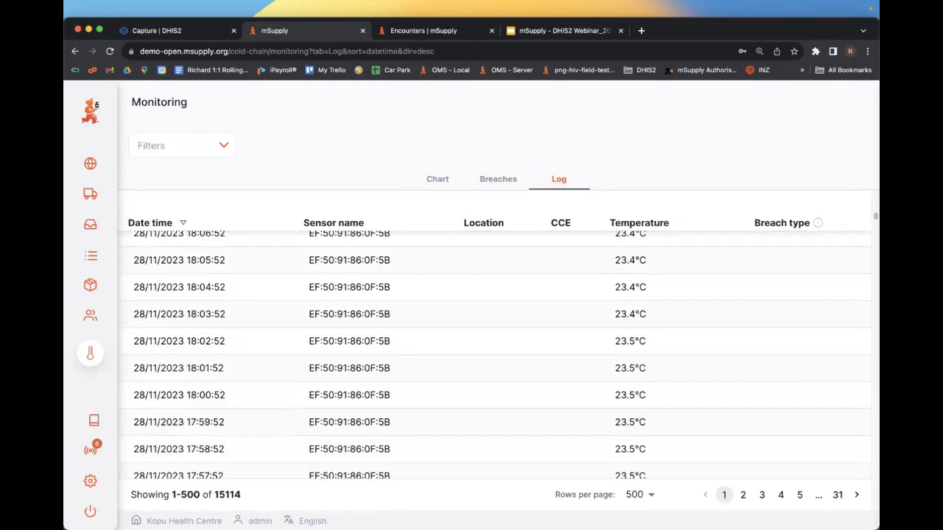
{"action": "scroll", "coordinate": [499, 335], "scroll_direction": "up", "scroll_amount": 20}
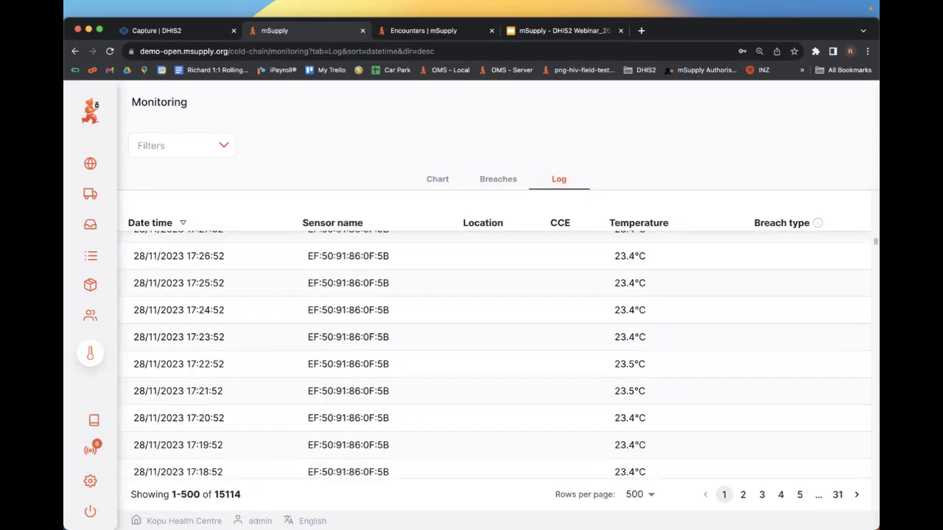
{"action": "mouse_move", "coordinate": [90, 353]}
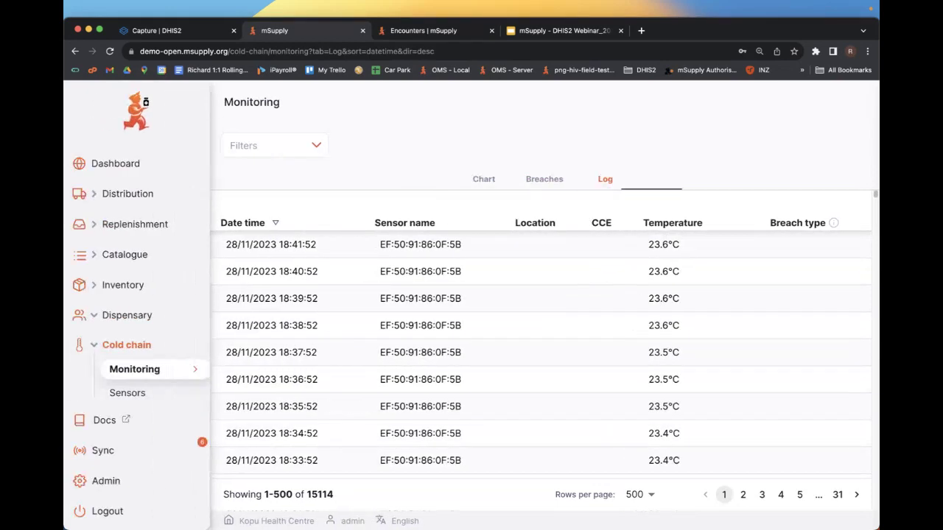
{"action": "scroll", "coordinate": [151, 295], "scroll_direction": "down", "scroll_amount": 1}
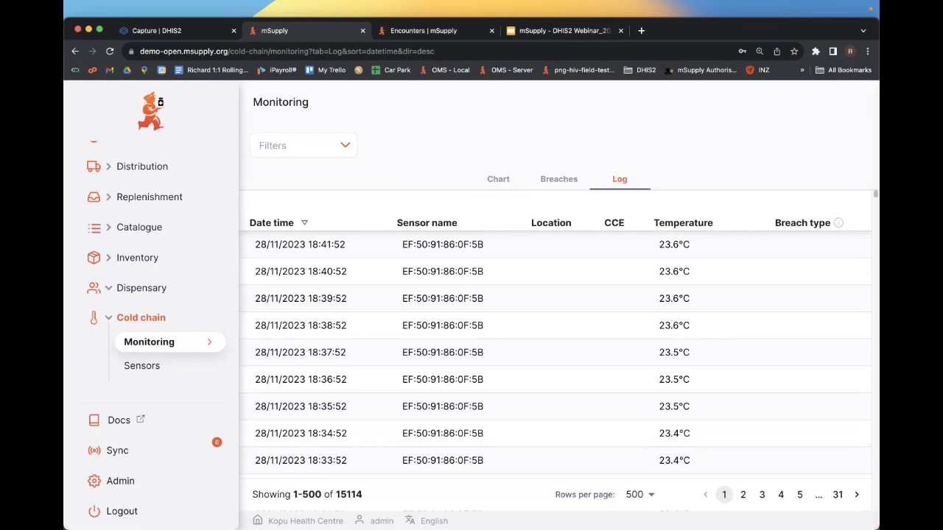
- On the HIV encounters tab, dismiss the authentication error and log in with the password
{"action": "key", "text": "ctrl+Tab"}
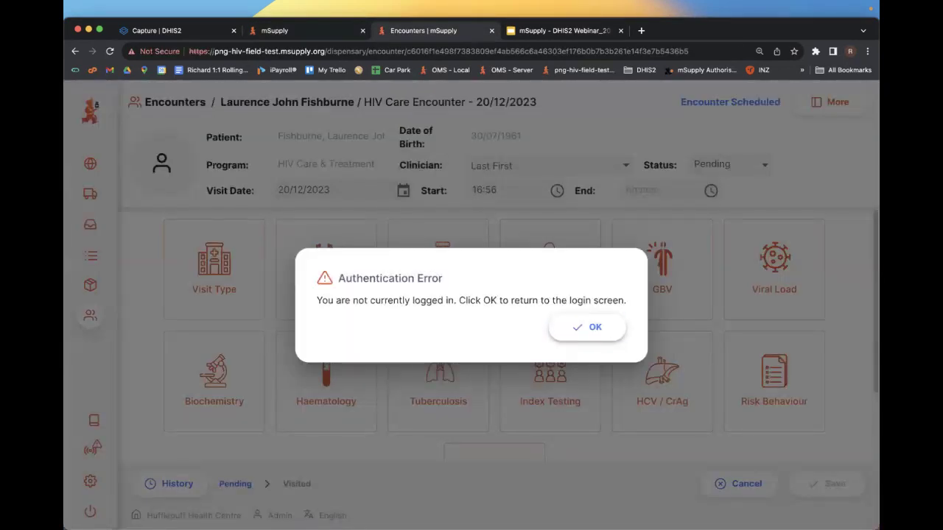
{"action": "key", "text": "Return"}
{"action": "left_click", "coordinate": [582, 356]}
{"action": "type", "text": "pass"}
{"action": "key", "text": "Return"}
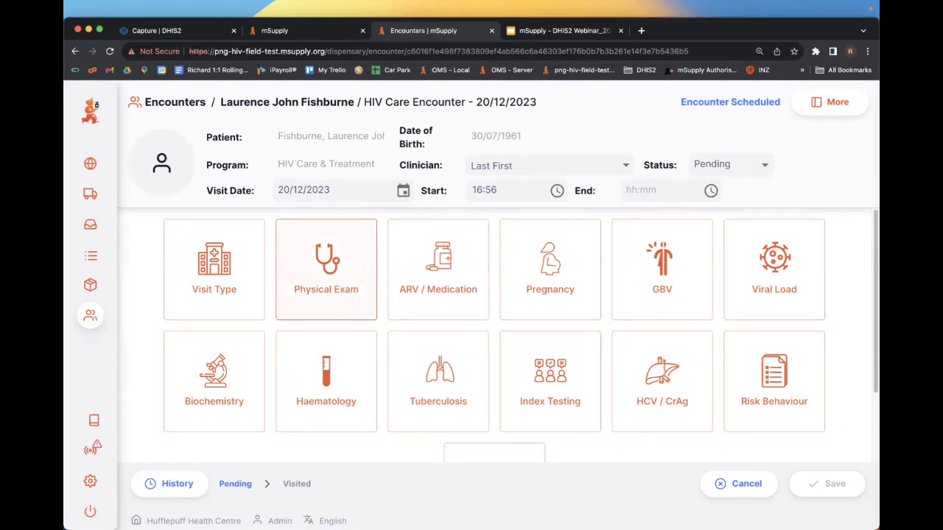
- In Physical Exam, record 424 - 2 - (4) Angular cheilitis under Opportunistic Infections and save
{"action": "left_click", "coordinate": [325, 269]}
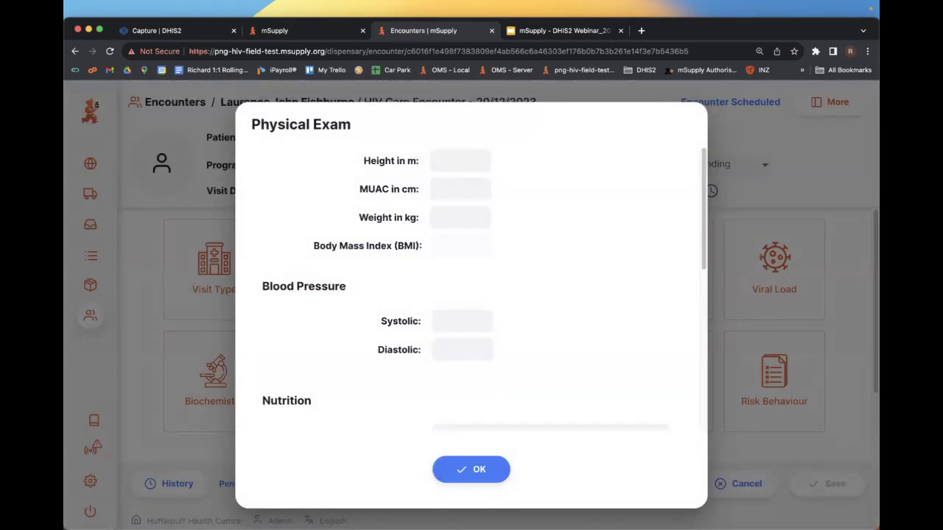
{"action": "scroll", "coordinate": [471, 288], "scroll_direction": "down", "scroll_amount": 3}
{"action": "scroll", "coordinate": [471, 287], "scroll_direction": "up", "scroll_amount": 3}
{"action": "scroll", "coordinate": [545, 234], "scroll_direction": "down", "scroll_amount": 3}
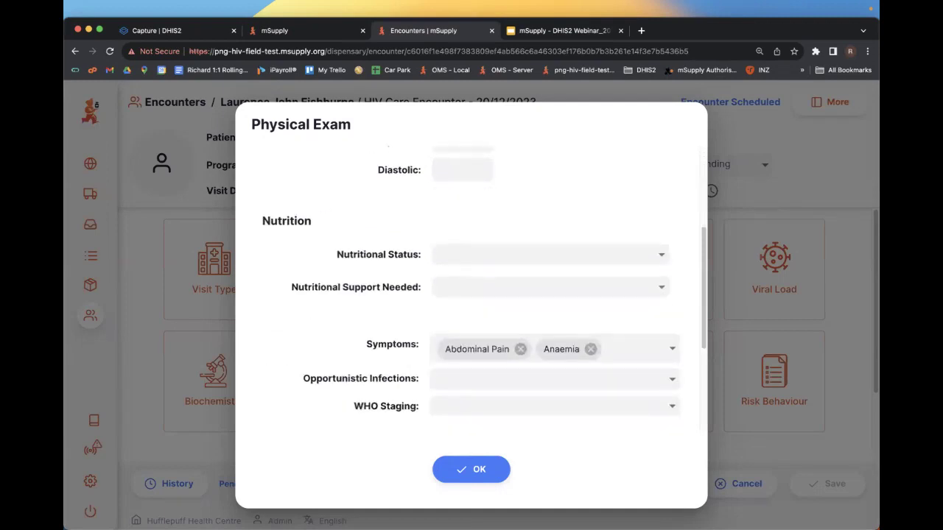
{"action": "left_click", "coordinate": [552, 358]}
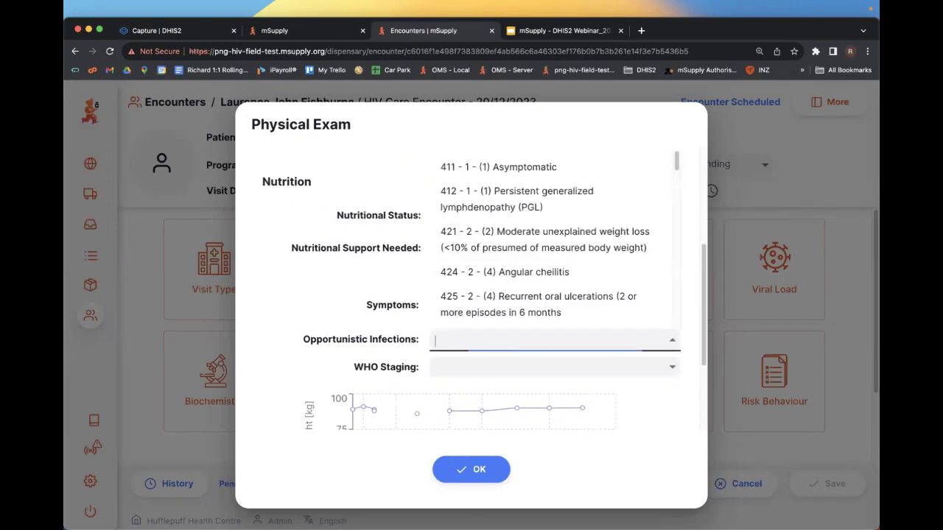
{"action": "left_click", "coordinate": [505, 271]}
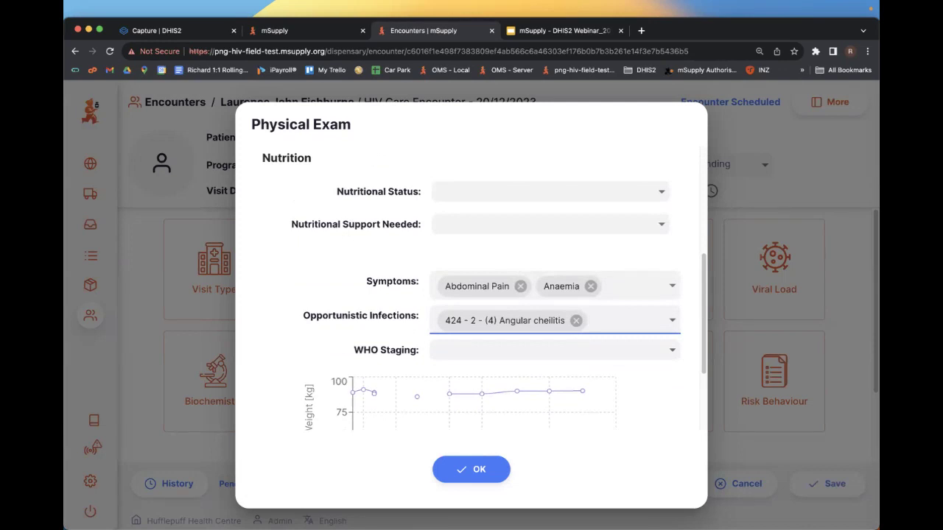
{"action": "left_click", "coordinate": [472, 469]}
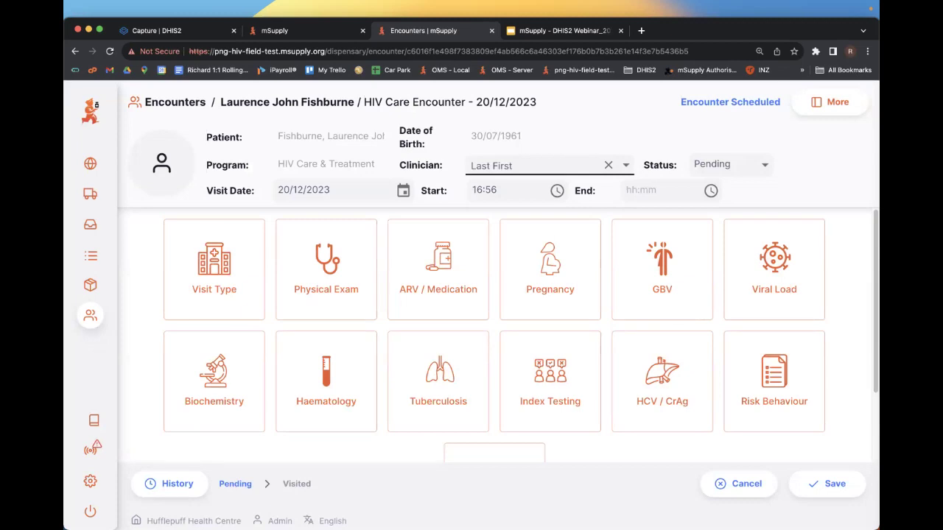
{"action": "key", "text": "ctrl+Tab"}
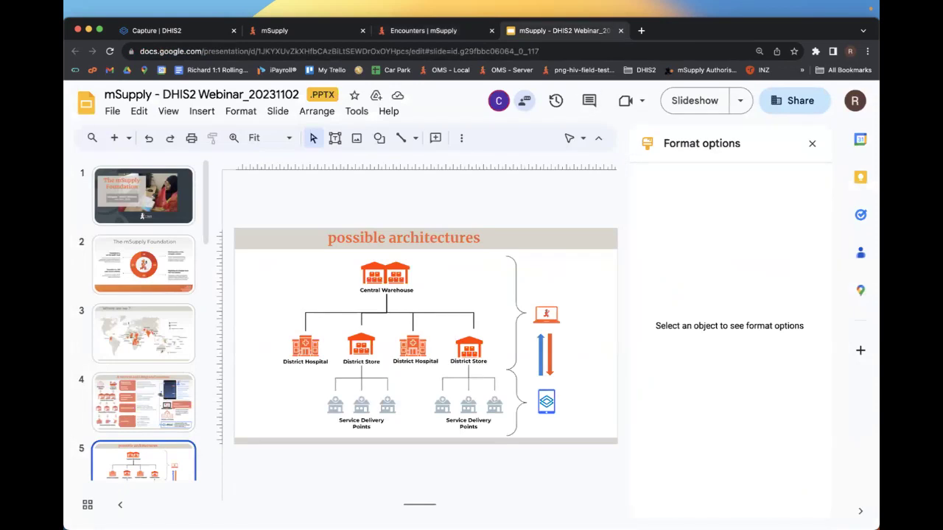
- Go to slide 8, "mSupply's Secret? Offline-first (aka Synchronisation)", in the webinar deck
{"action": "scroll", "coordinate": [78, 268], "scroll_direction": "down", "scroll_amount": 10}
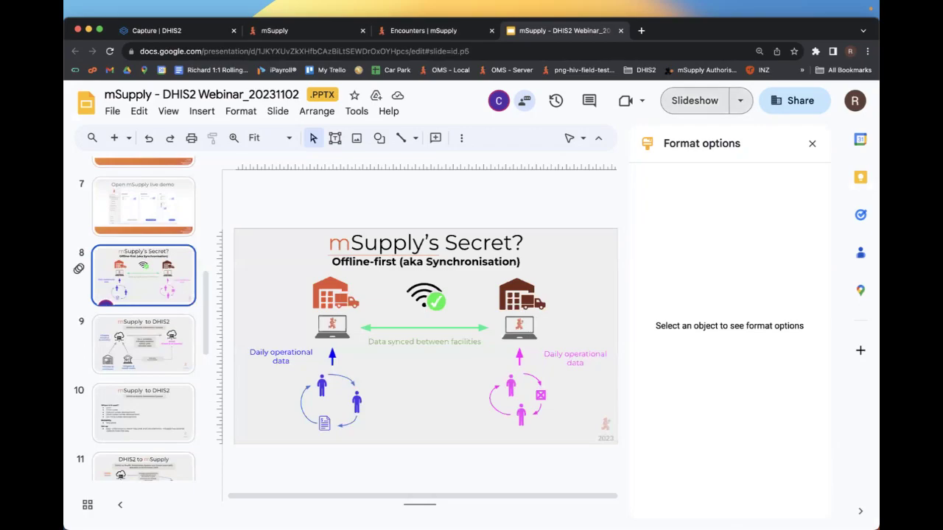
{"action": "left_click", "coordinate": [695, 100]}
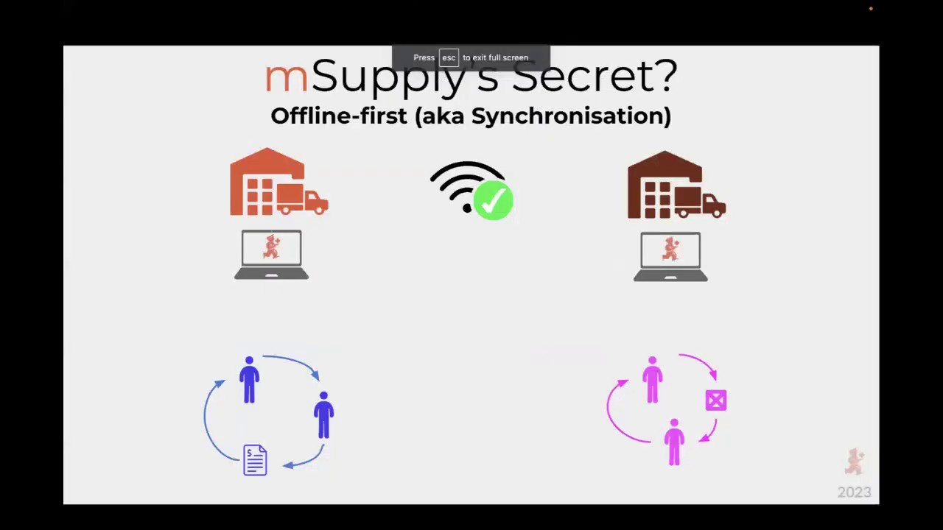